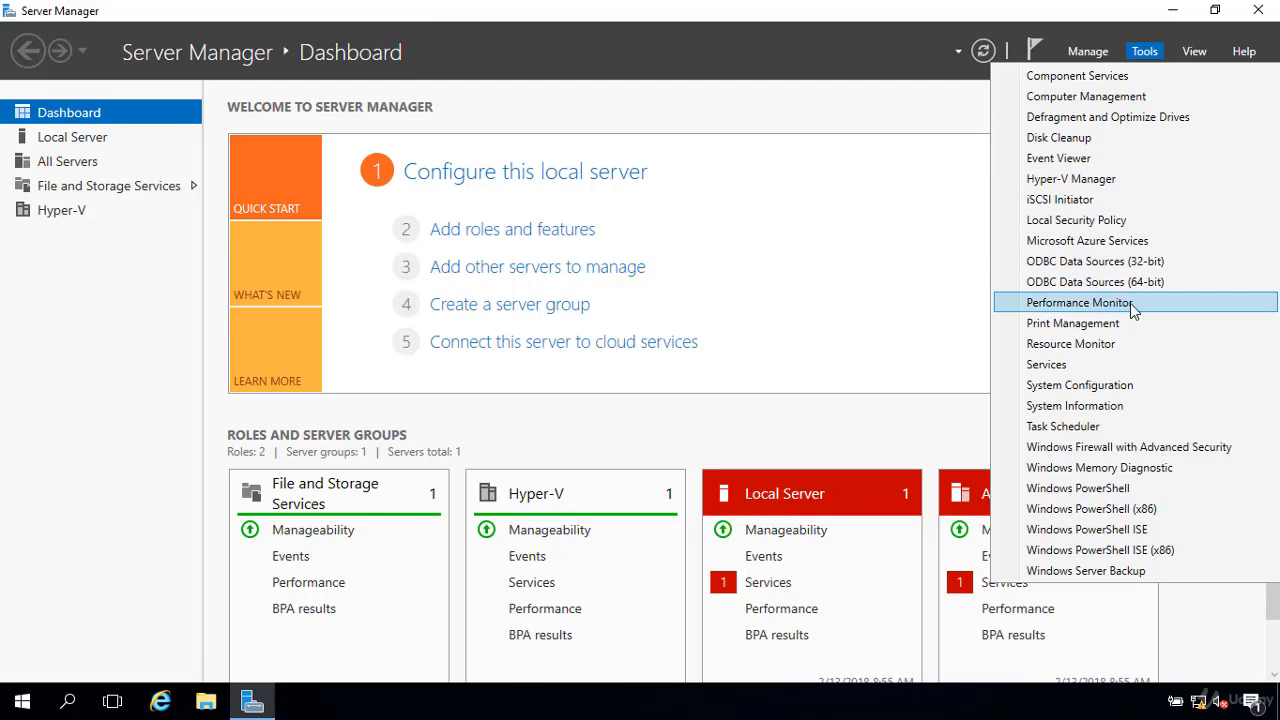
Step: Open Performance Monitor from Server Manager, maximize its window, and display the live performance graph under Monitoring Tools
{"action": "left_click", "coordinate": [1140, 311]}
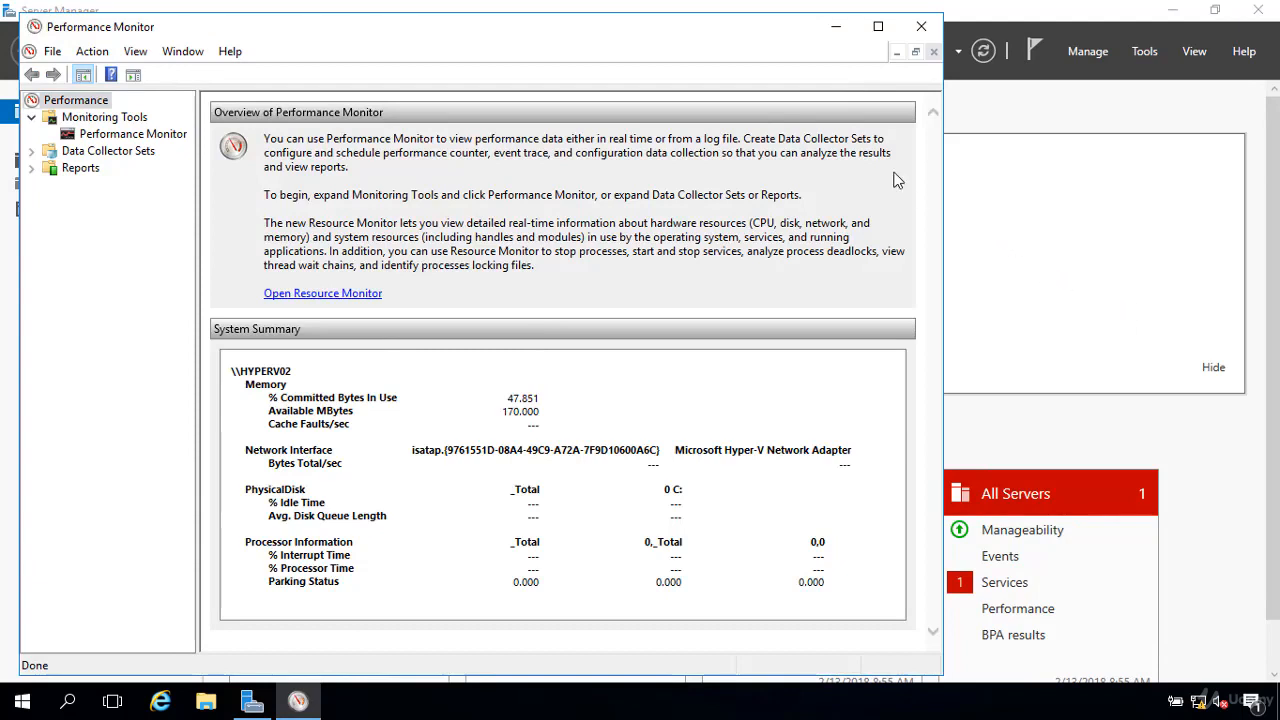
{"action": "left_click", "coordinate": [878, 26]}
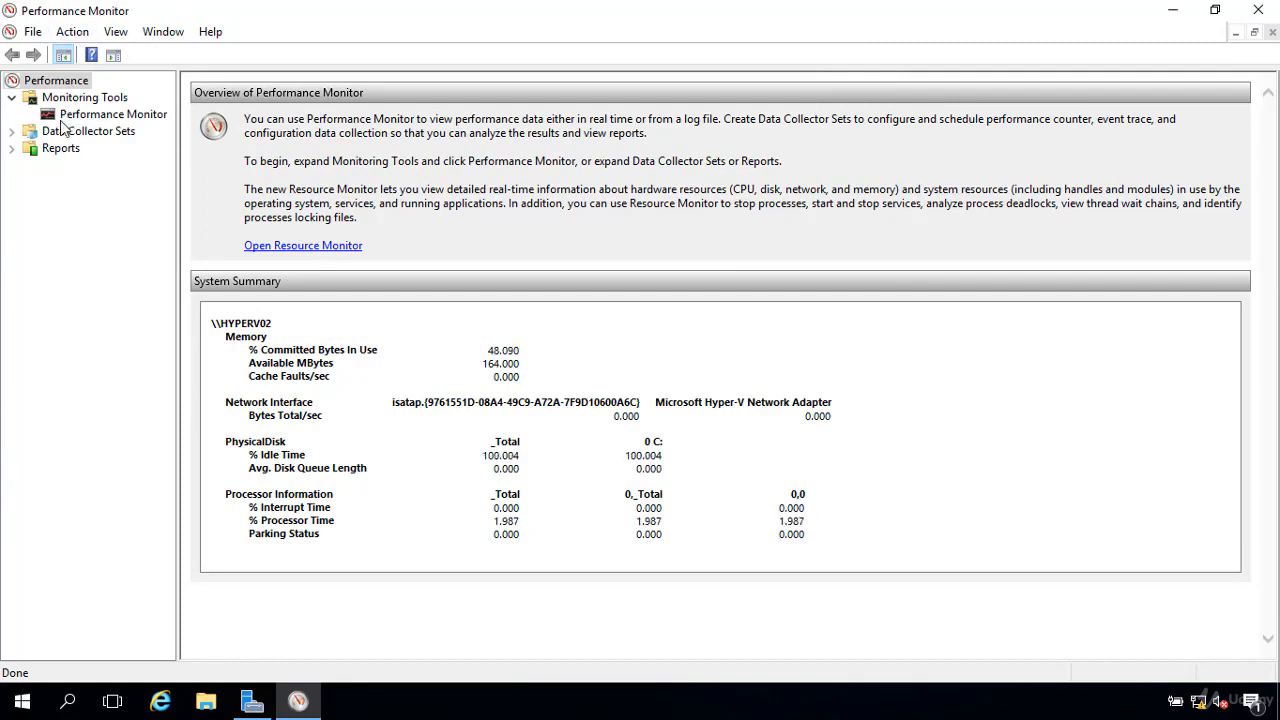
{"action": "left_click", "coordinate": [13, 98]}
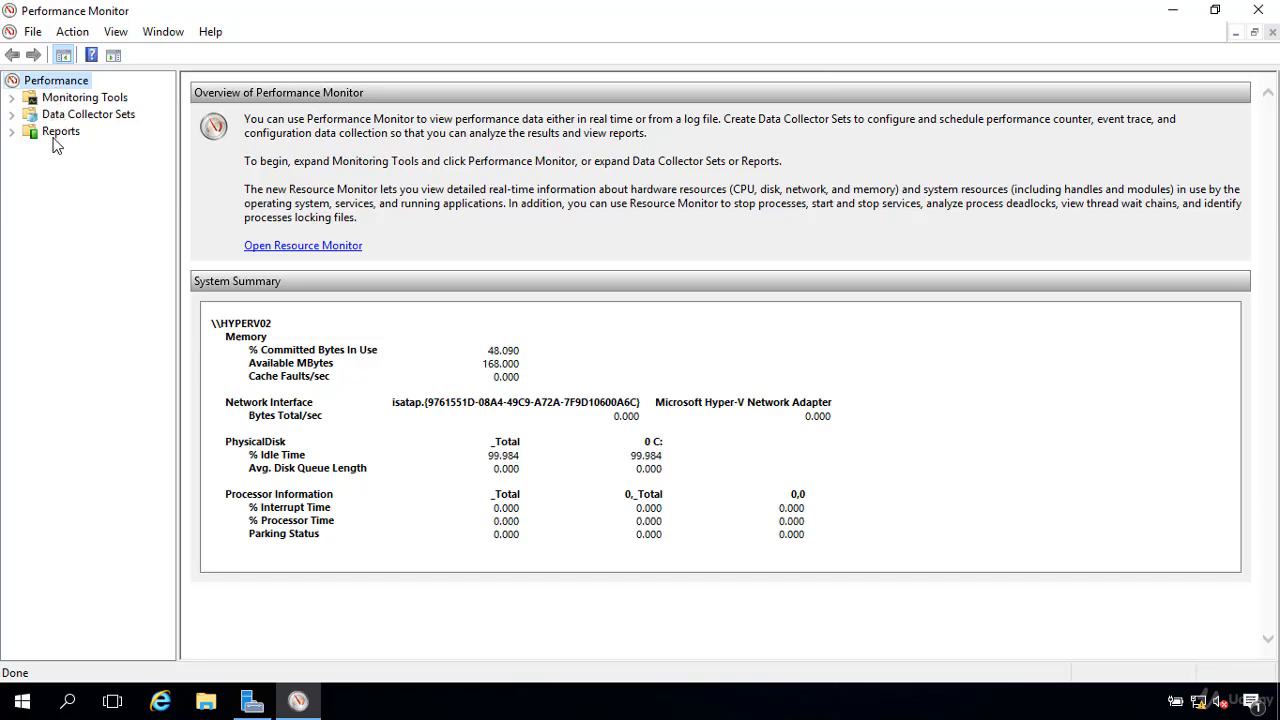
{"action": "left_click", "coordinate": [11, 97]}
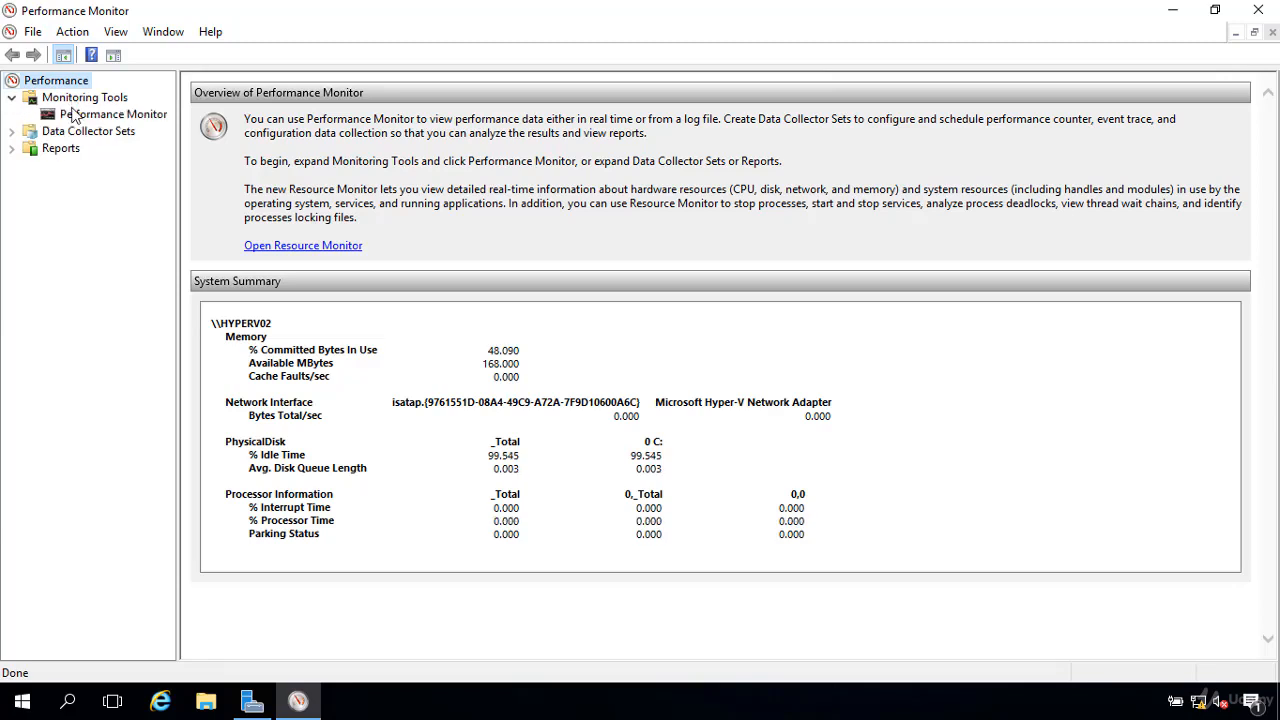
{"action": "left_click", "coordinate": [104, 119]}
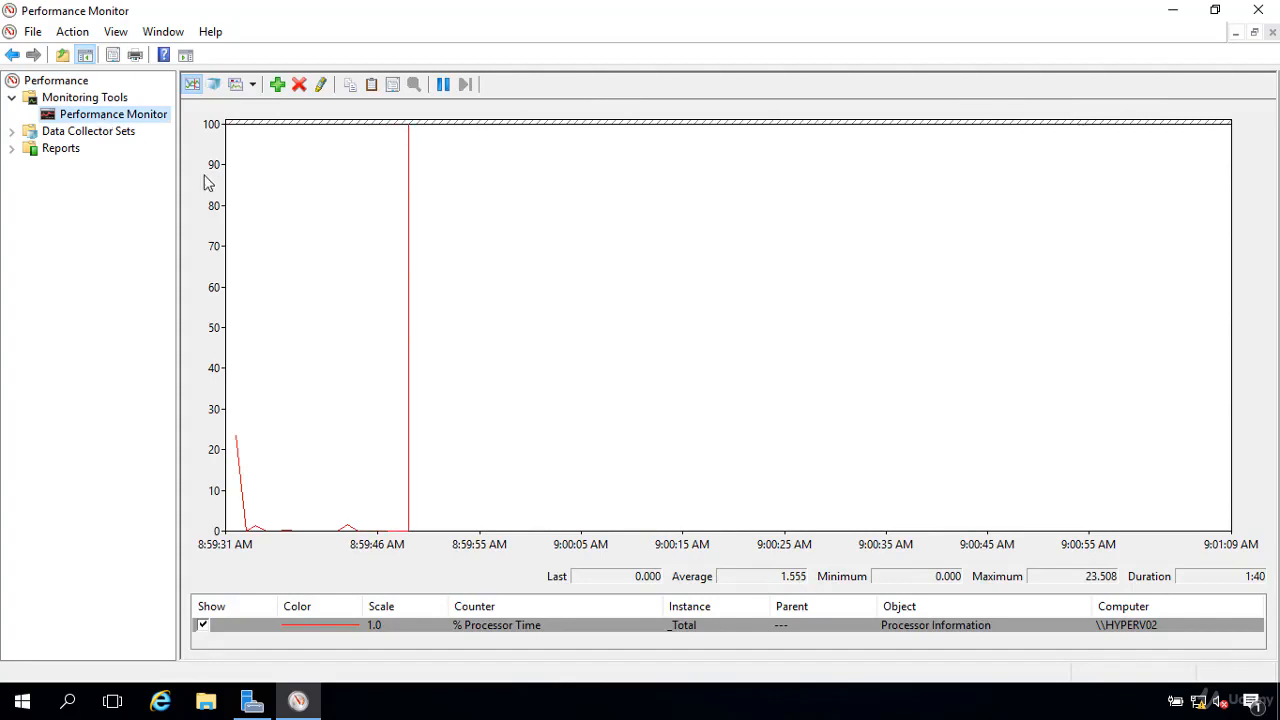
Step: Browse the Processor counters that can be added to the graph from the local computer
{"action": "right_click", "coordinate": [346, 259]}
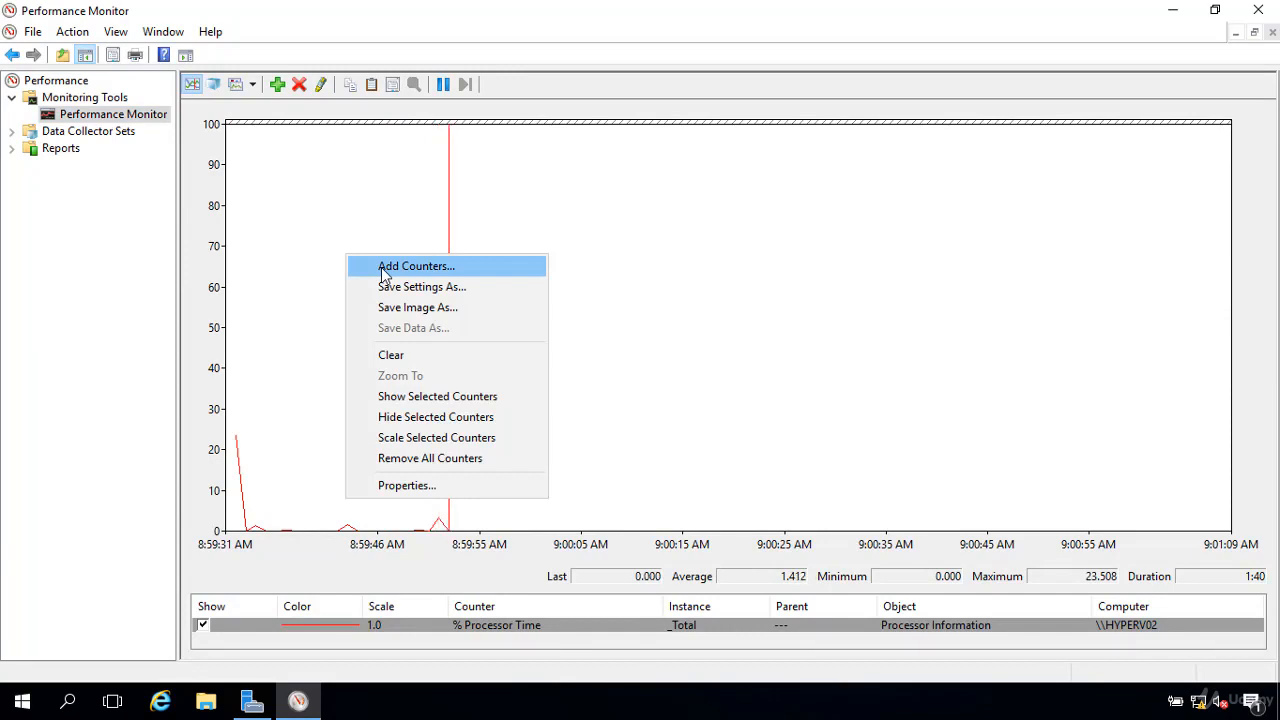
{"action": "left_click", "coordinate": [383, 268]}
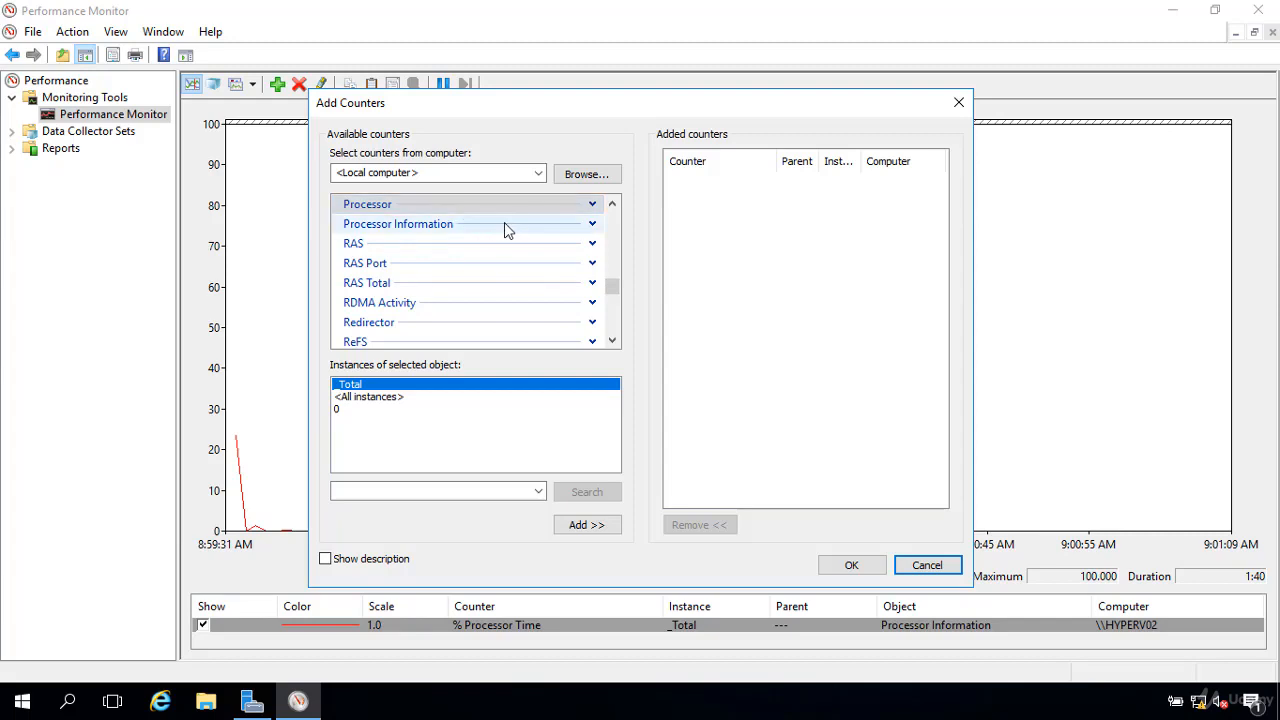
{"action": "left_click", "coordinate": [592, 204]}
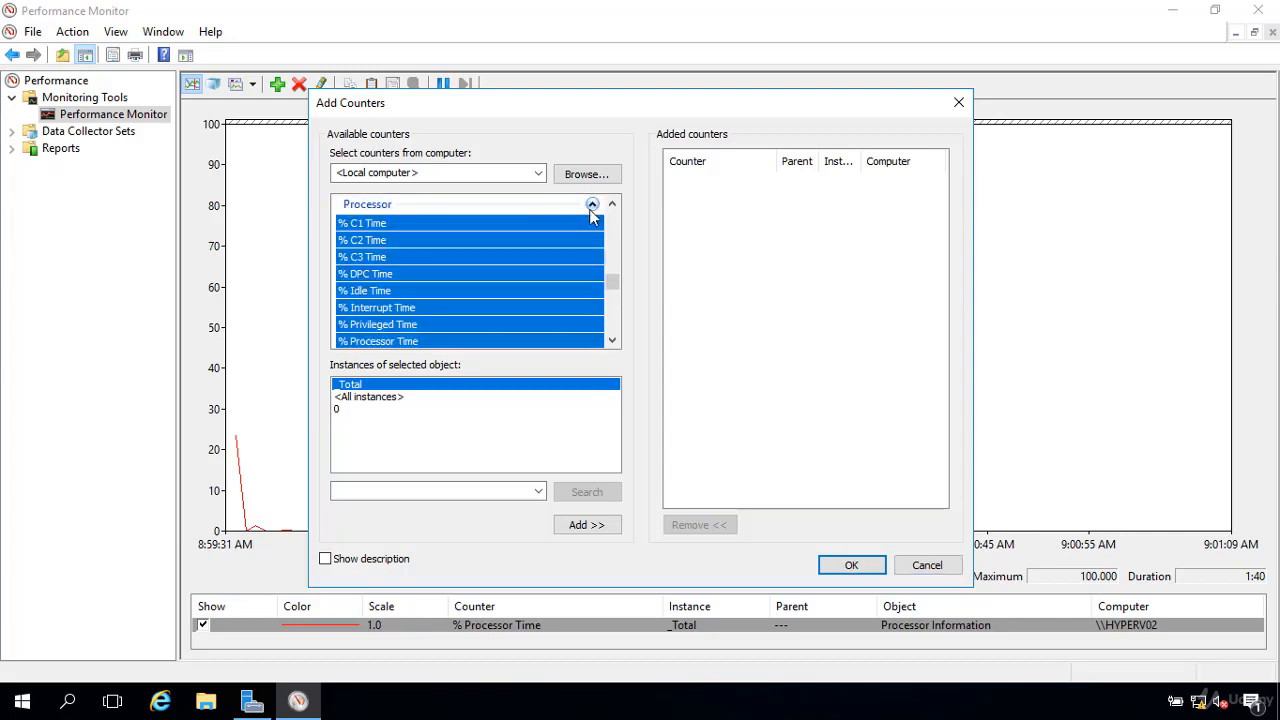
{"action": "left_click", "coordinate": [520, 226]}
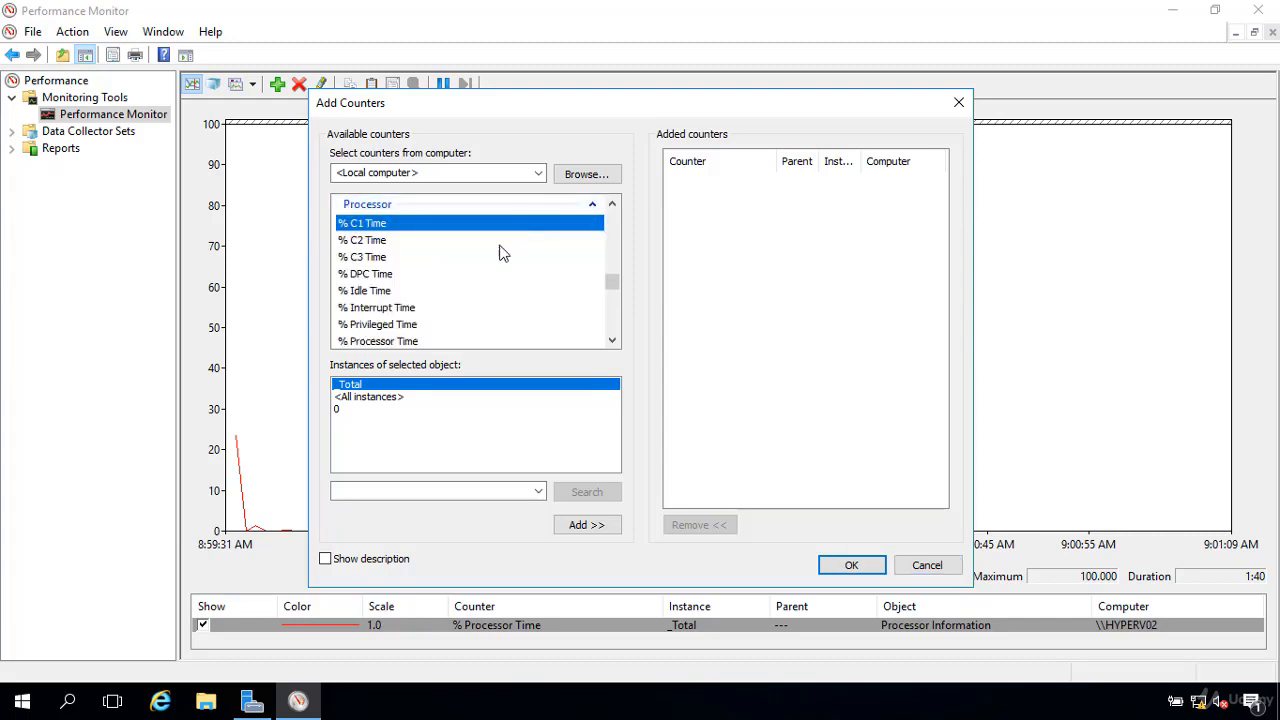
{"action": "scroll", "coordinate": [500, 253], "scroll_direction": "down", "scroll_amount": 1}
{"action": "scroll", "coordinate": [500, 254], "scroll_direction": "down", "scroll_amount": 2}
{"action": "scroll", "coordinate": [500, 254], "scroll_direction": "up", "scroll_amount": 1}
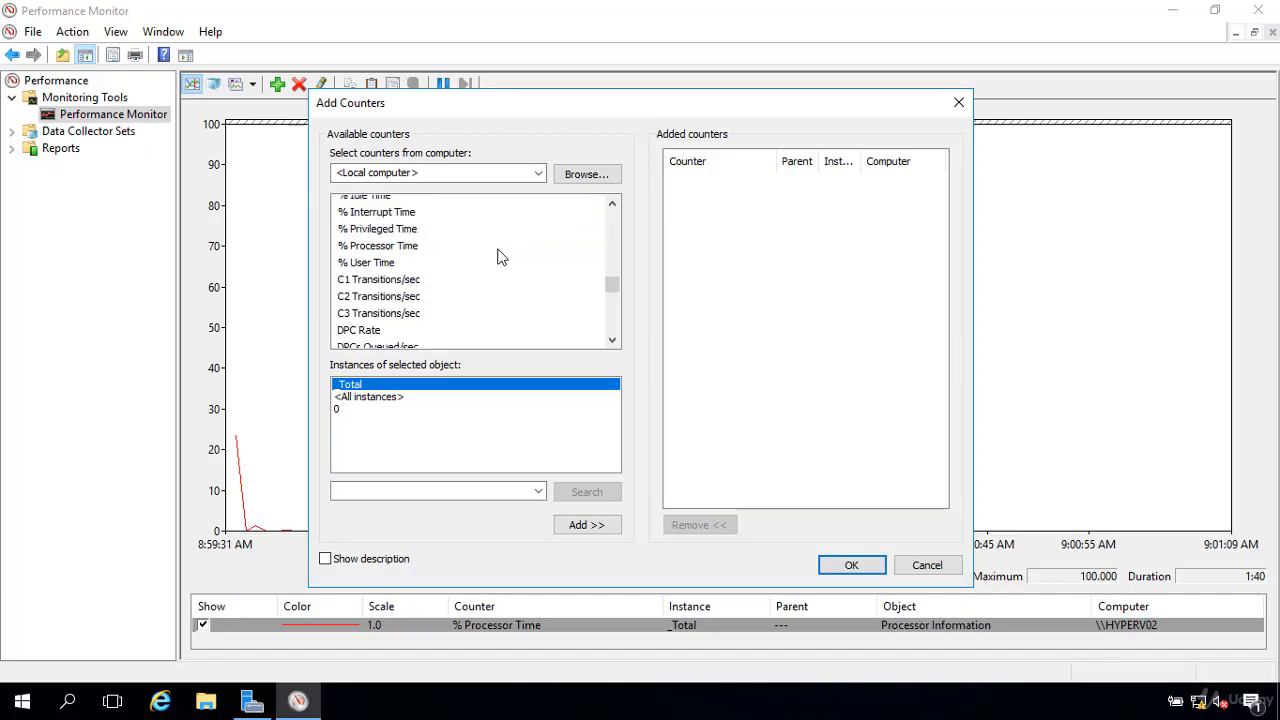
{"action": "scroll", "coordinate": [500, 254], "scroll_direction": "down", "scroll_amount": 1}
{"action": "scroll", "coordinate": [500, 259], "scroll_direction": "up", "scroll_amount": 2}
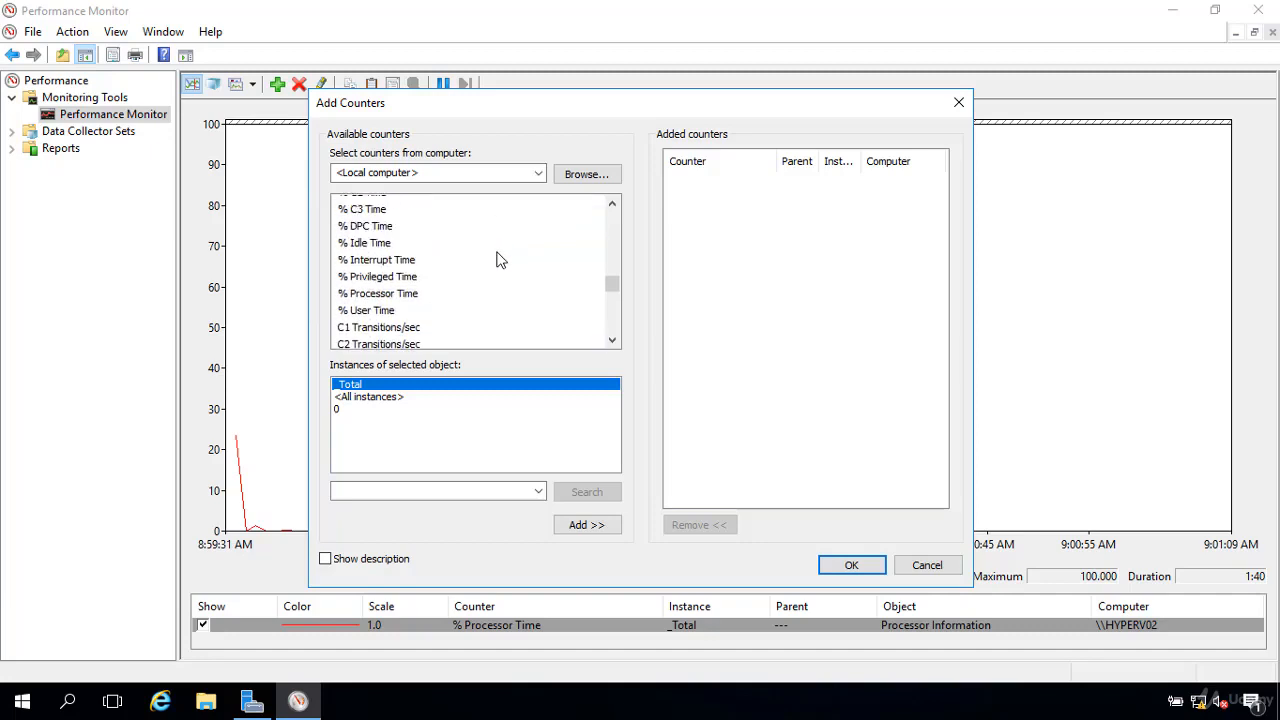
Step: Examine the available Memory counters and other counter categories, and close the counter selection without adding any
{"action": "left_click_drag", "start_coordinate": [608, 284], "coordinate": [614, 268]}
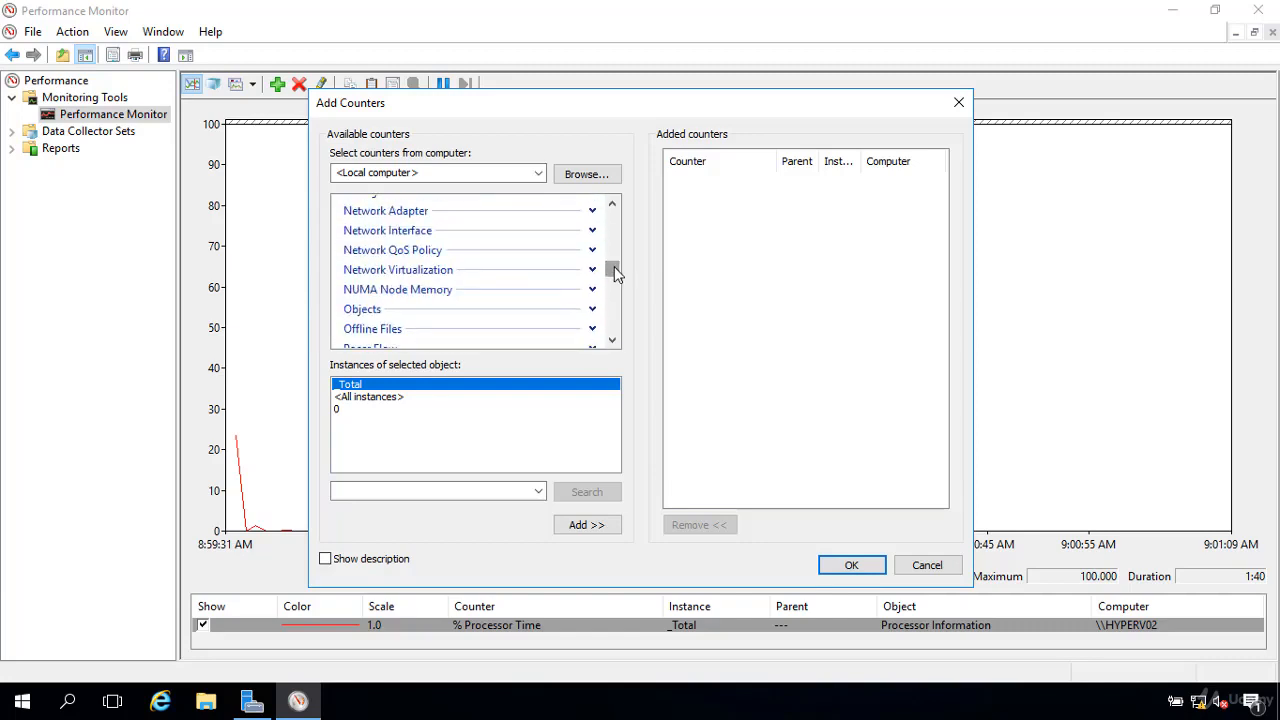
{"action": "scroll", "coordinate": [486, 263], "scroll_direction": "up", "scroll_amount": 2}
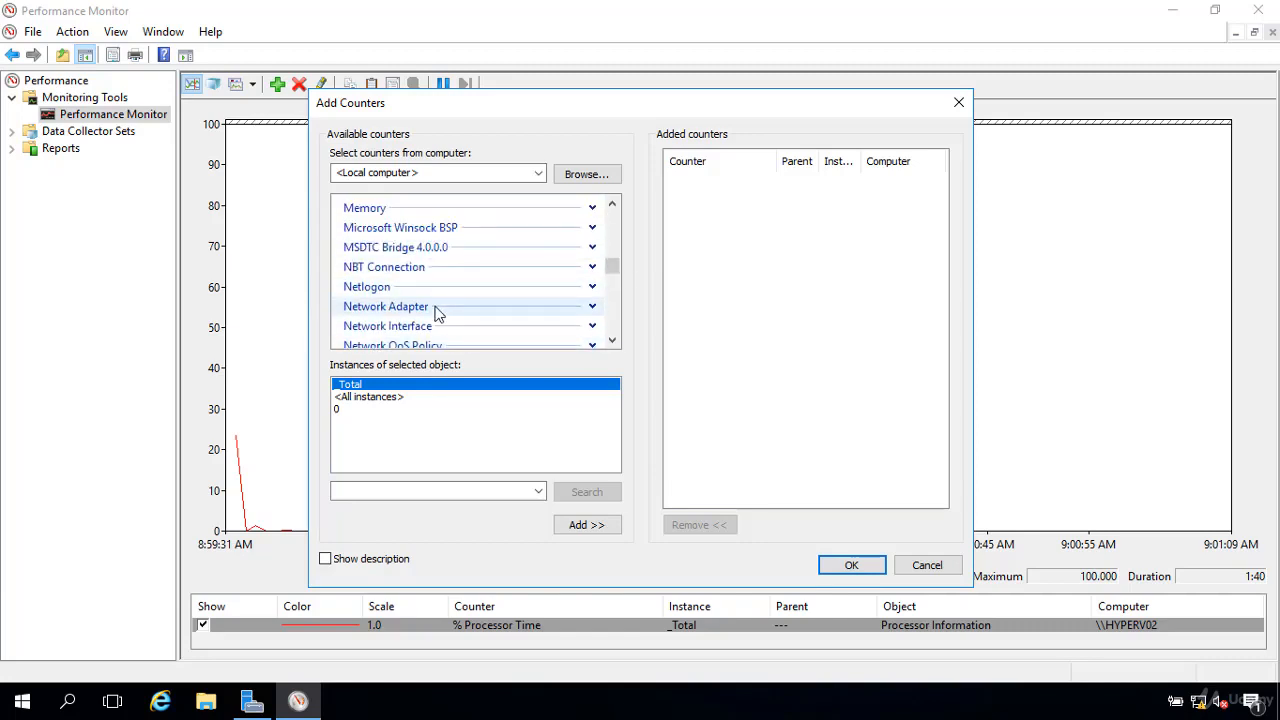
{"action": "left_click", "coordinate": [592, 207]}
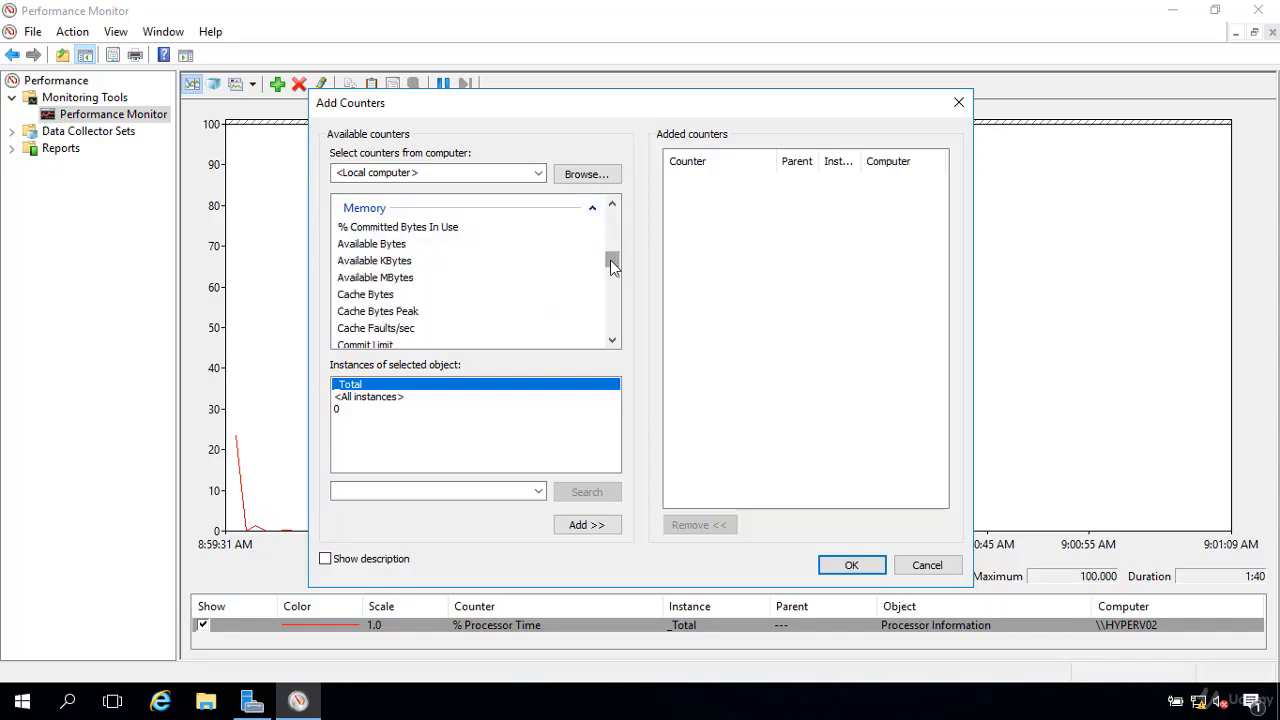
{"action": "left_click_drag", "start_coordinate": [610, 260], "coordinate": [614, 227]}
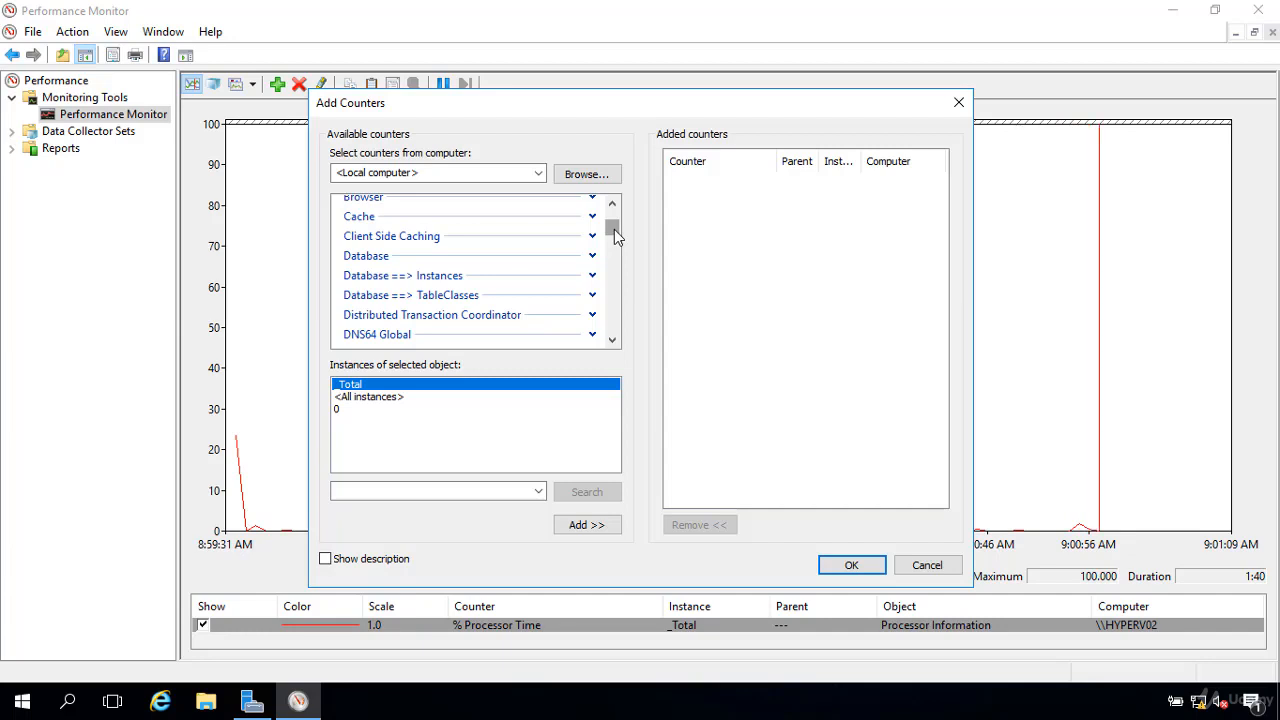
{"action": "left_click", "coordinate": [927, 565]}
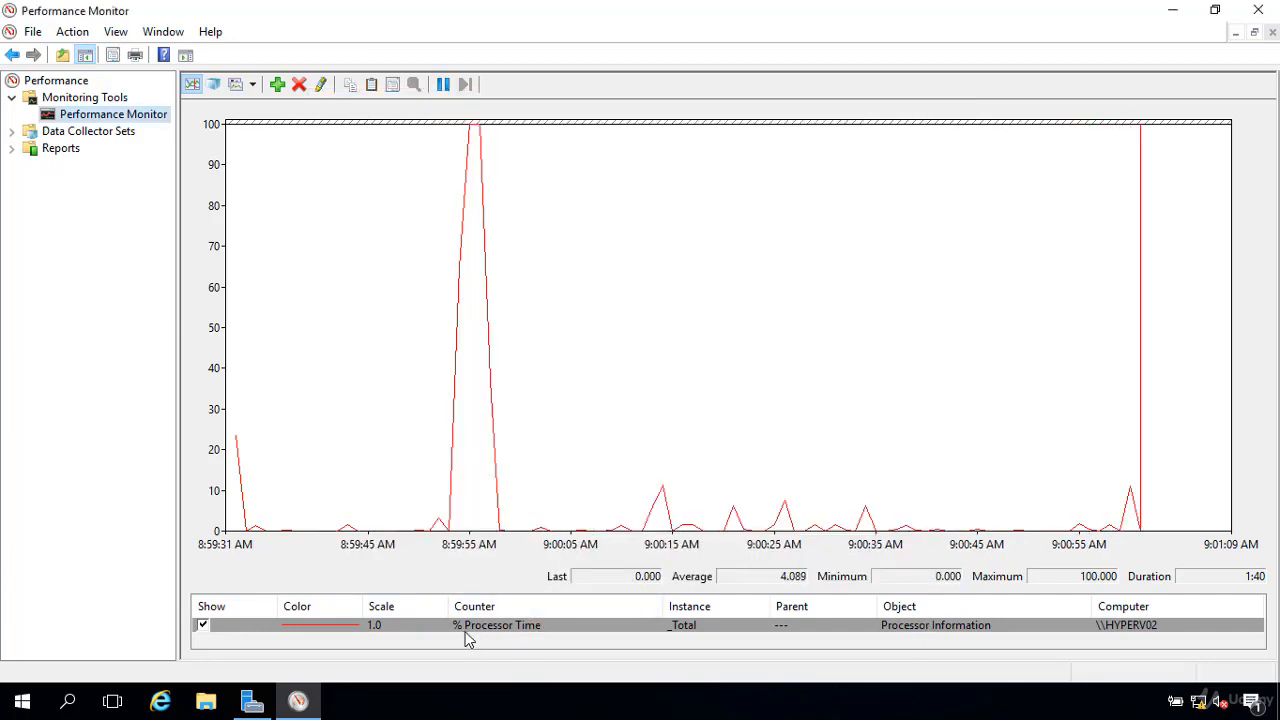
Step: Select the % Processor Time counter and view the performance data as a histogram bar
{"action": "left_click", "coordinate": [518, 638]}
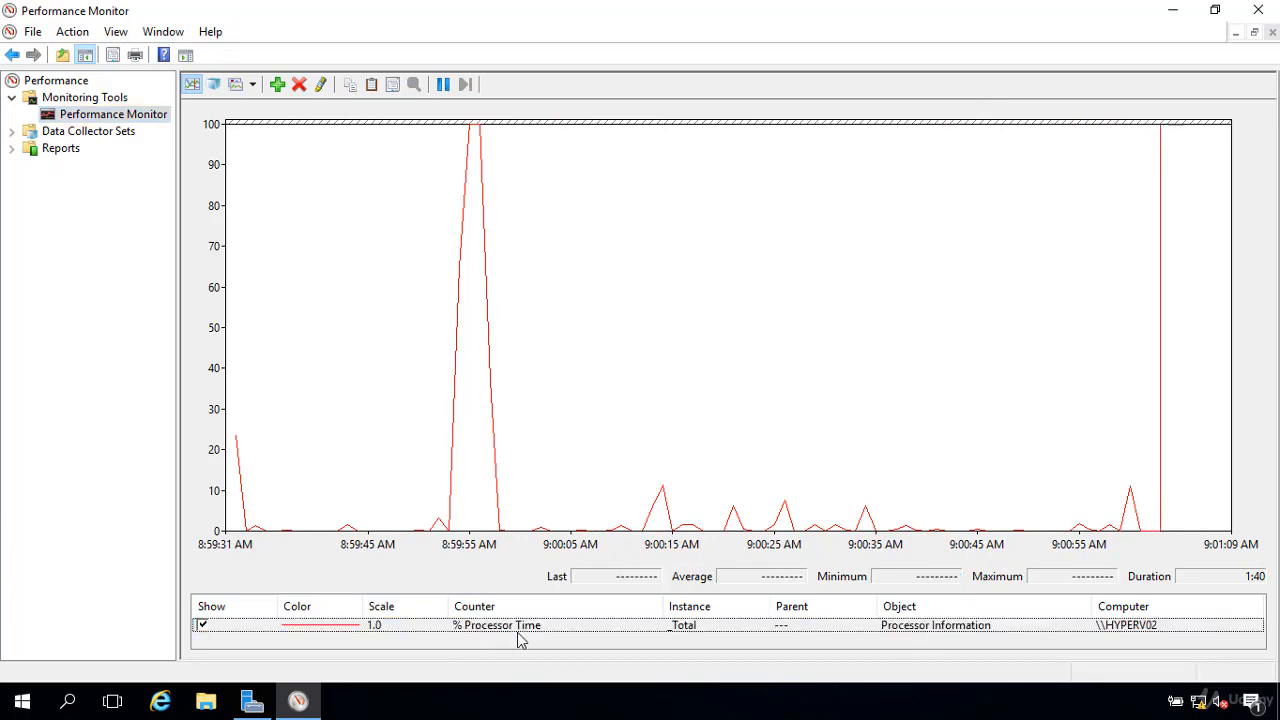
{"action": "left_click", "coordinate": [527, 627]}
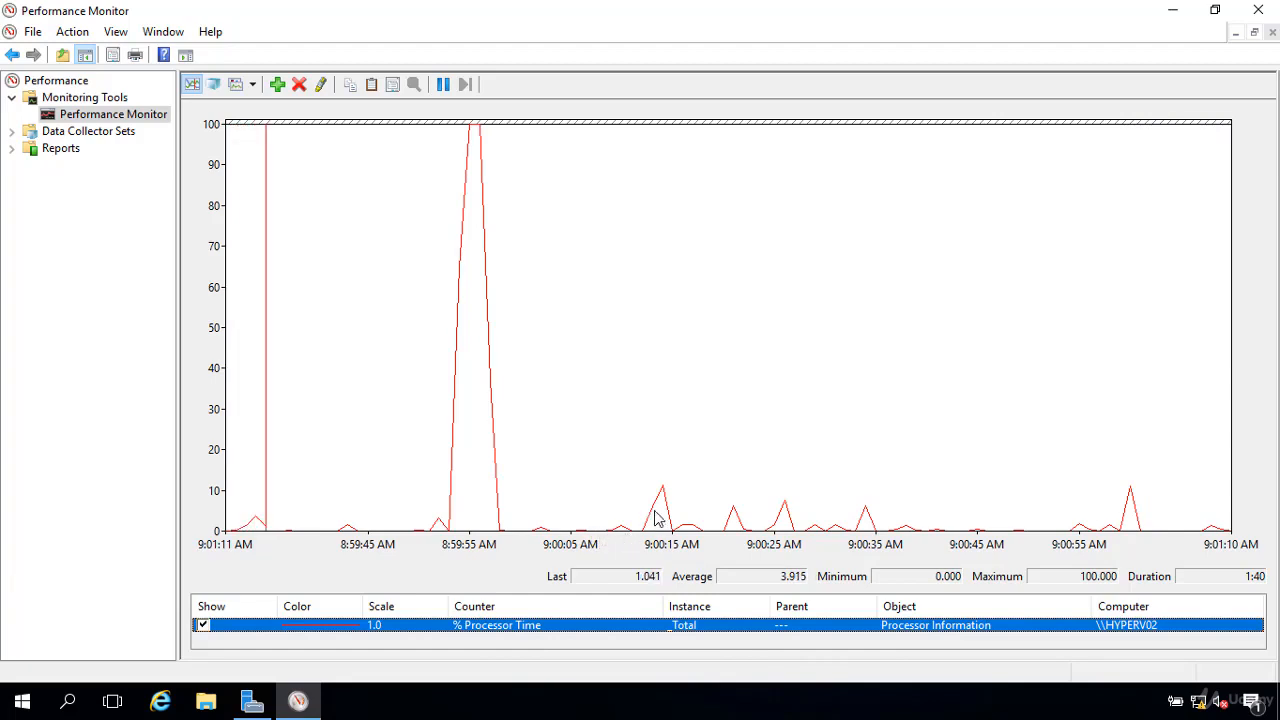
{"action": "left_click", "coordinate": [252, 86]}
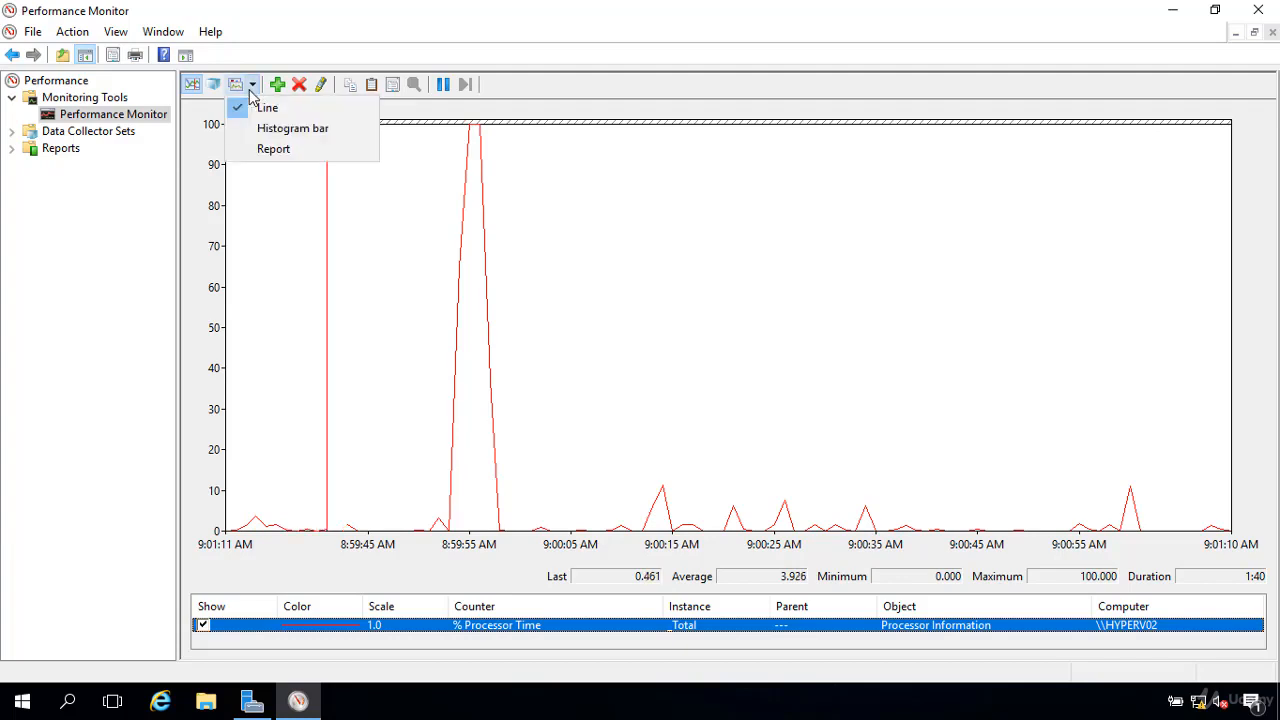
{"action": "left_click", "coordinate": [283, 137]}
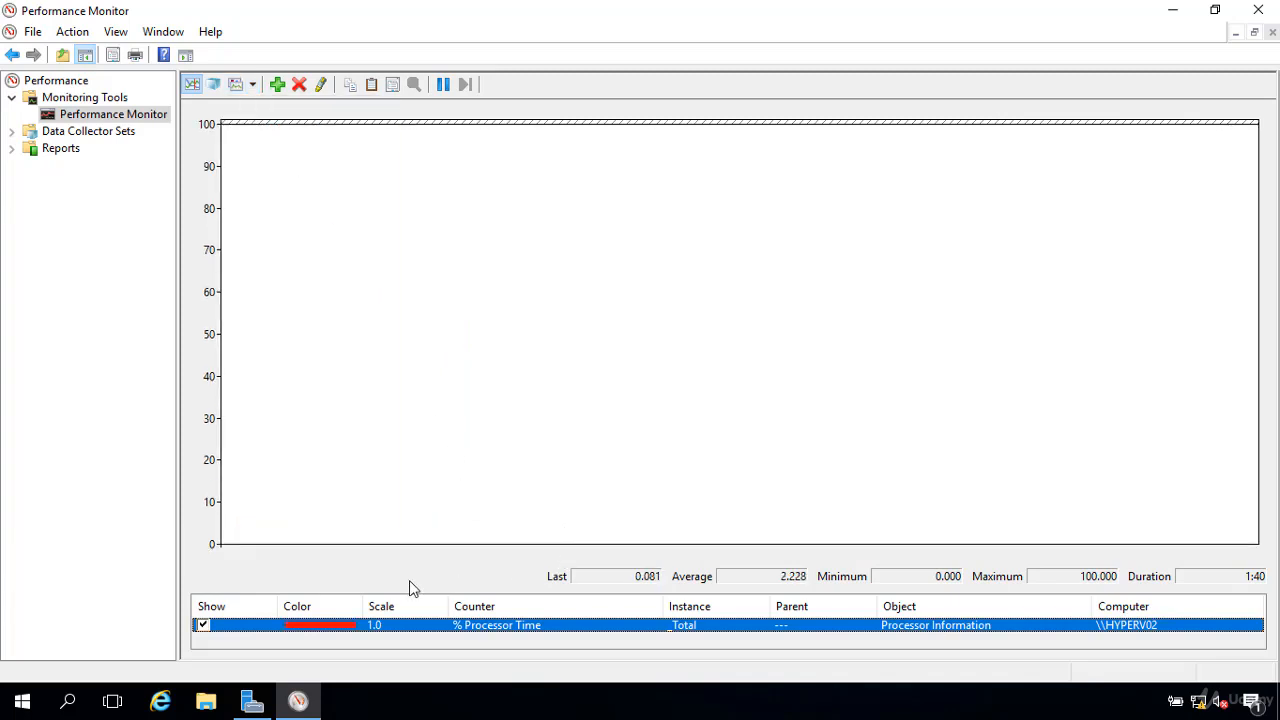
{"action": "left_click", "coordinate": [472, 436]}
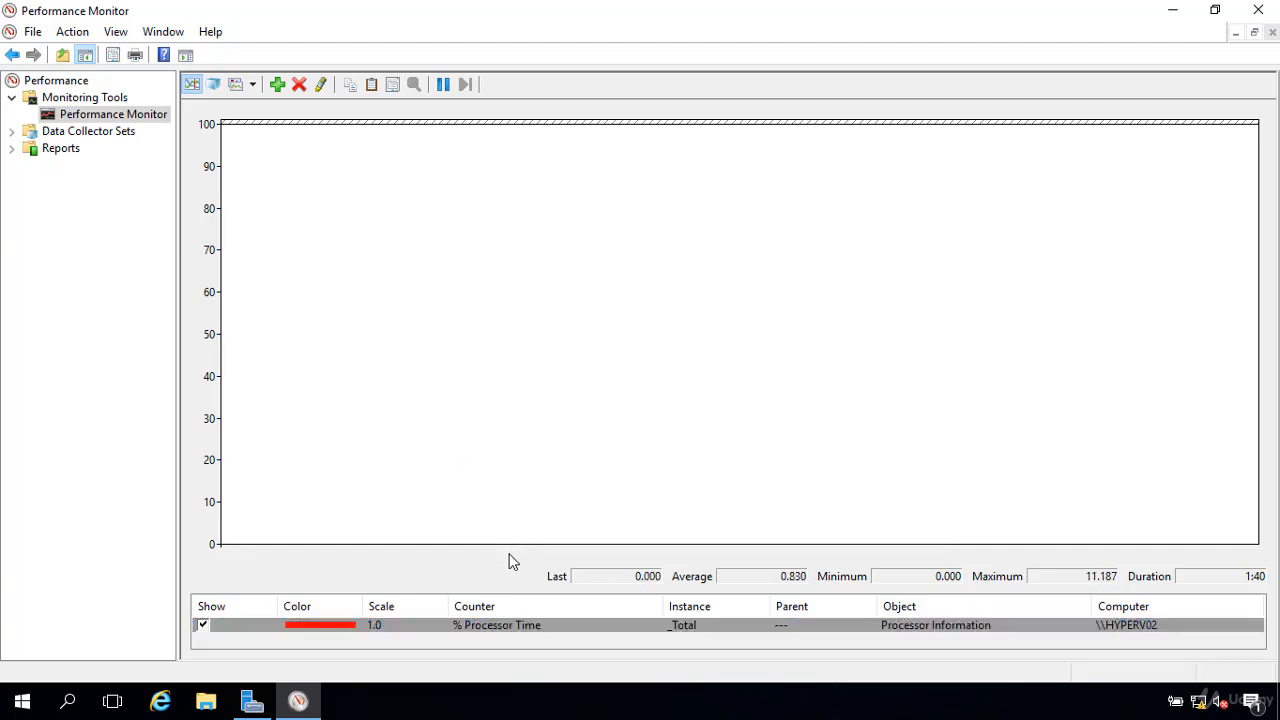
Step: View the performance data as a report and return the graph type to Line
{"action": "left_click", "coordinate": [252, 85]}
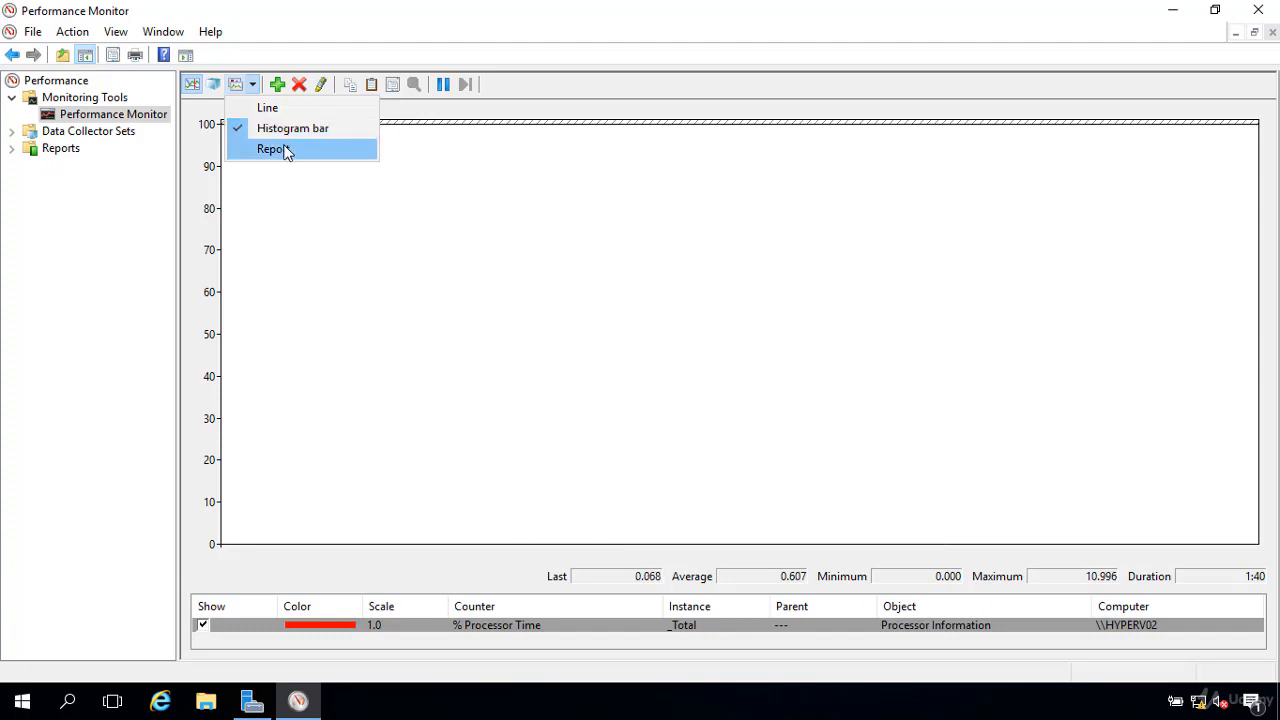
{"action": "left_click", "coordinate": [288, 150]}
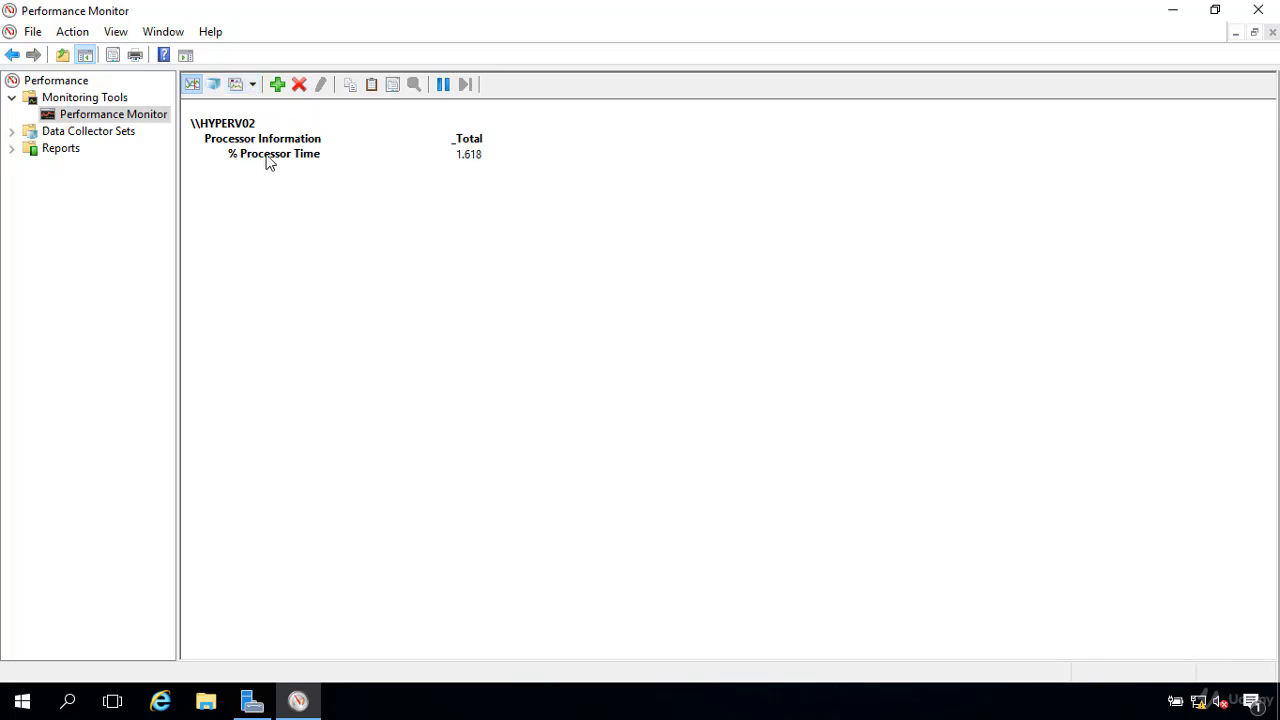
{"action": "left_click", "coordinate": [252, 84]}
{"action": "left_click", "coordinate": [262, 108]}
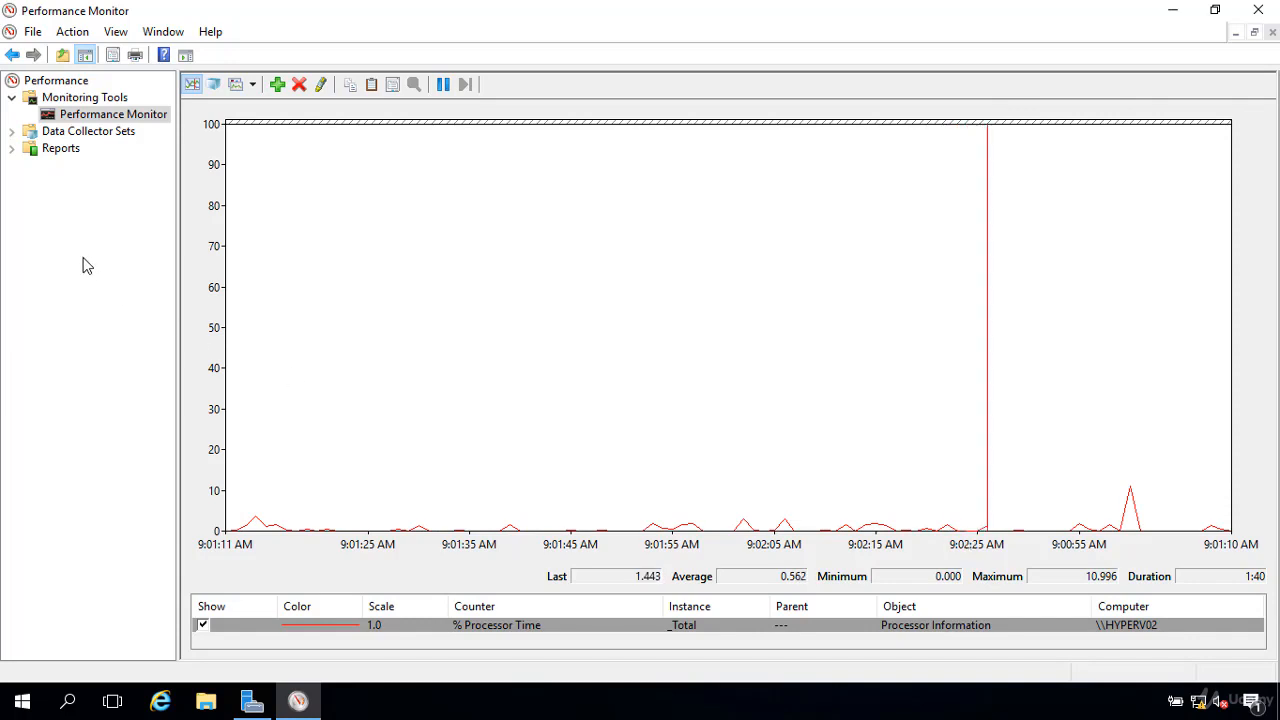
Step: Start a new data collector set under User Defined and choose to create it manually (Advanced)
{"action": "left_click", "coordinate": [13, 136]}
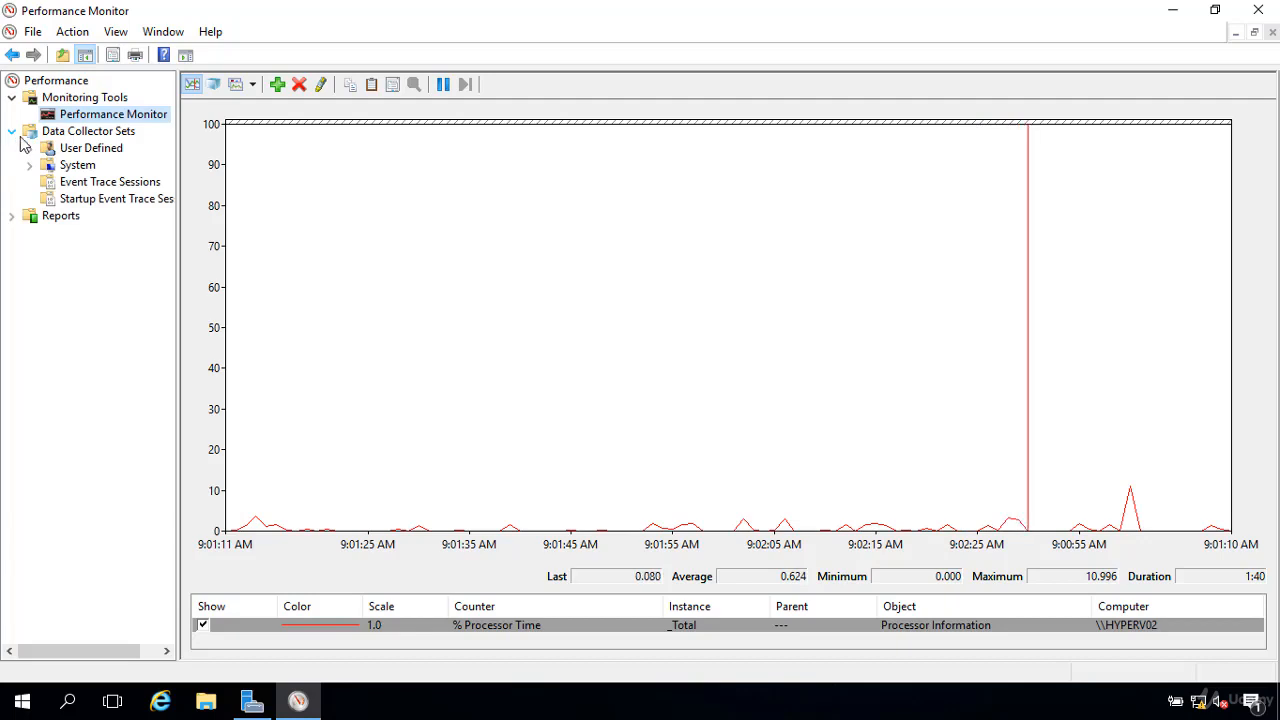
{"action": "left_click", "coordinate": [78, 150]}
{"action": "right_click", "coordinate": [77, 152]}
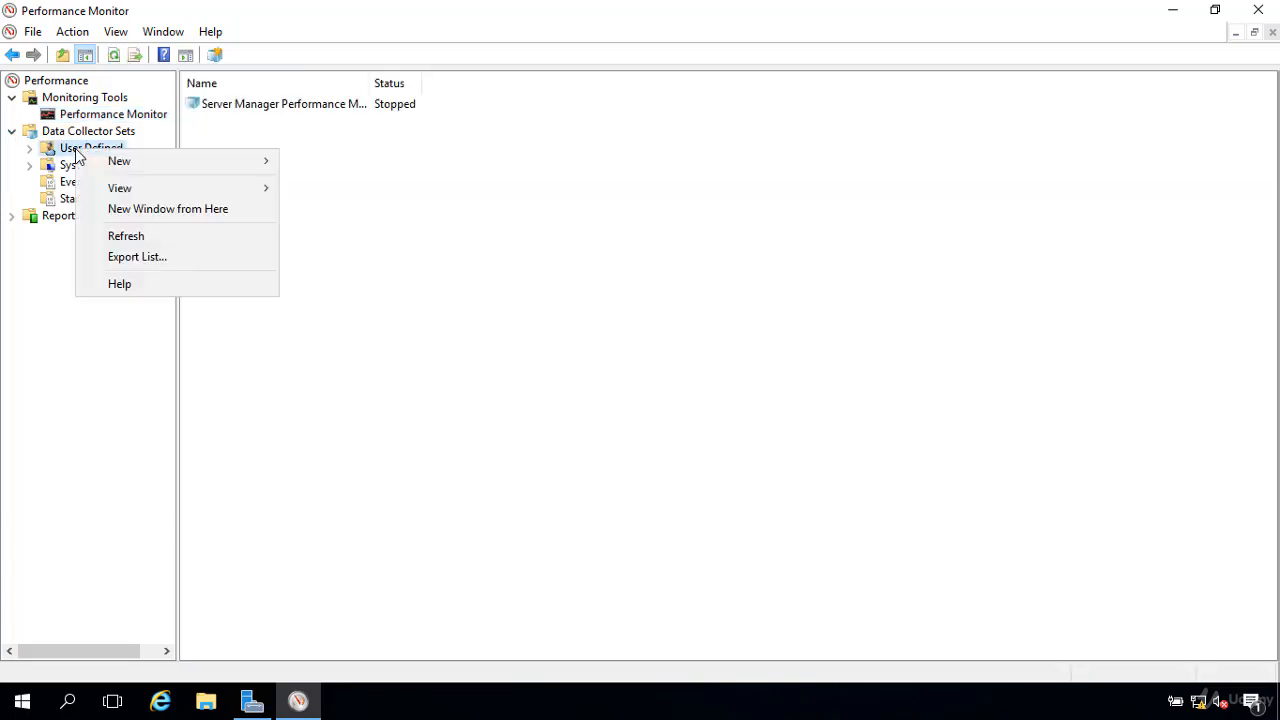
{"action": "mouse_move", "coordinate": [111, 163]}
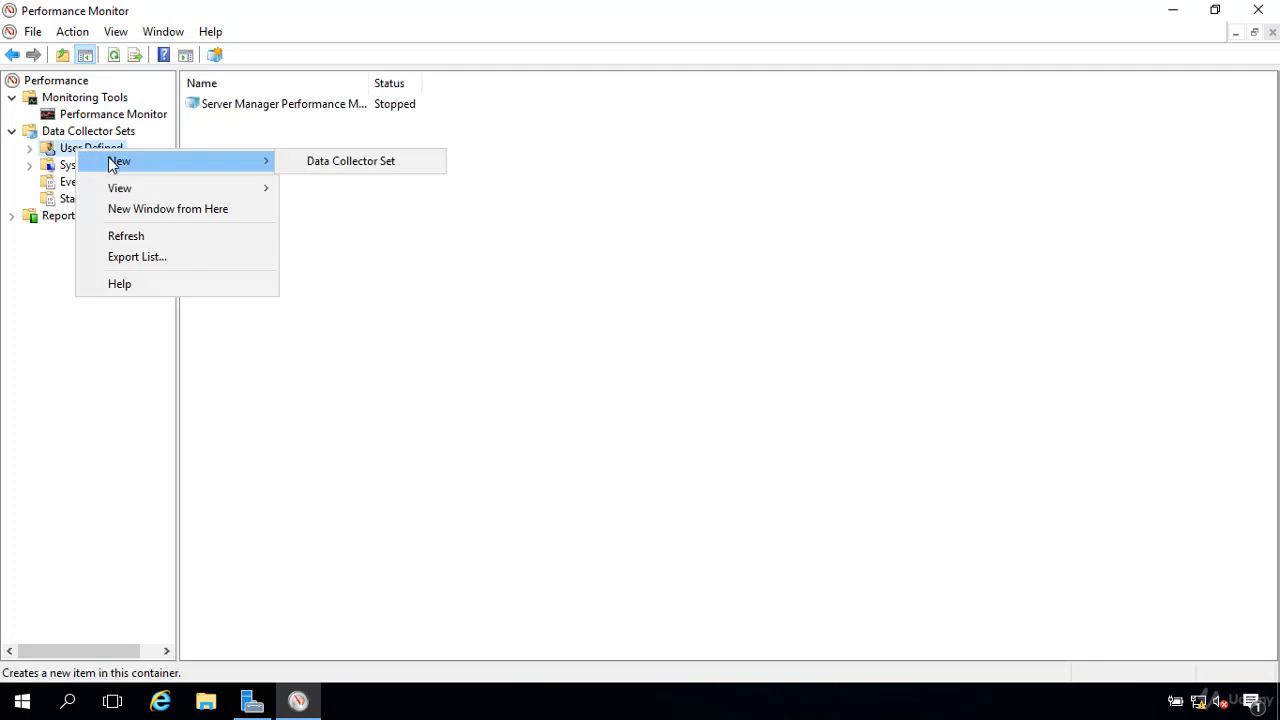
{"action": "left_click", "coordinate": [347, 162]}
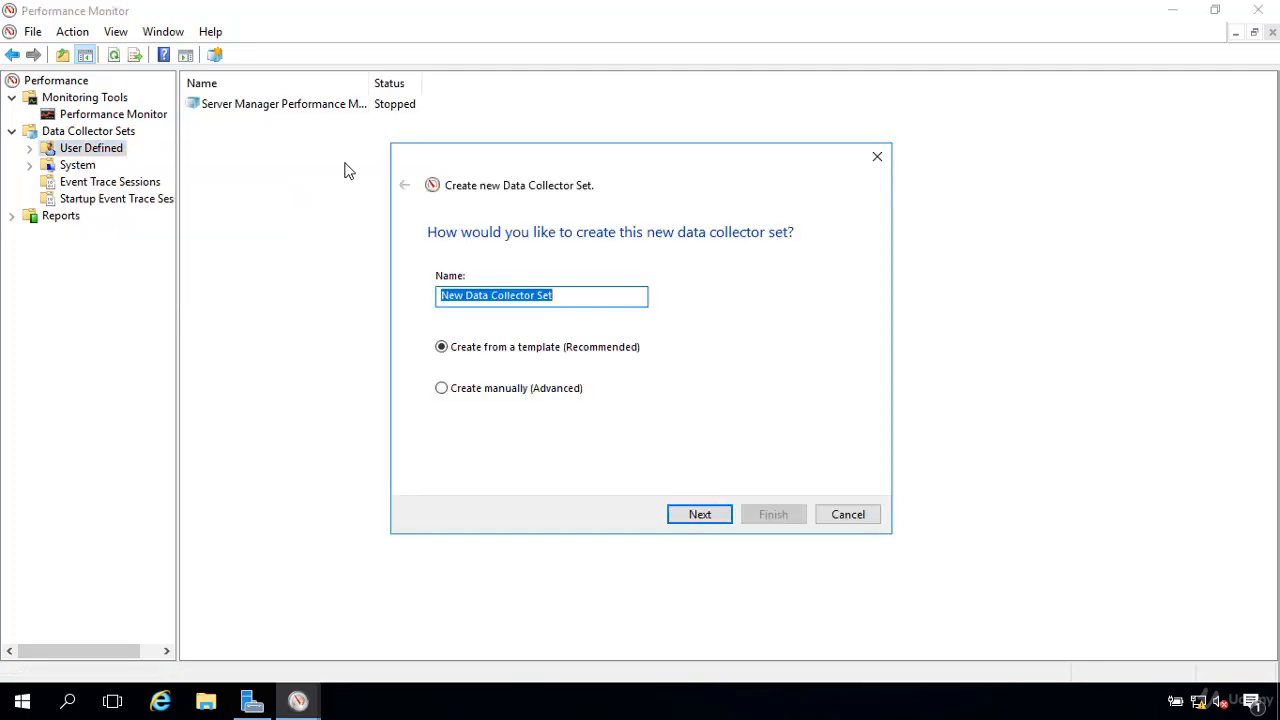
{"action": "left_click", "coordinate": [443, 391]}
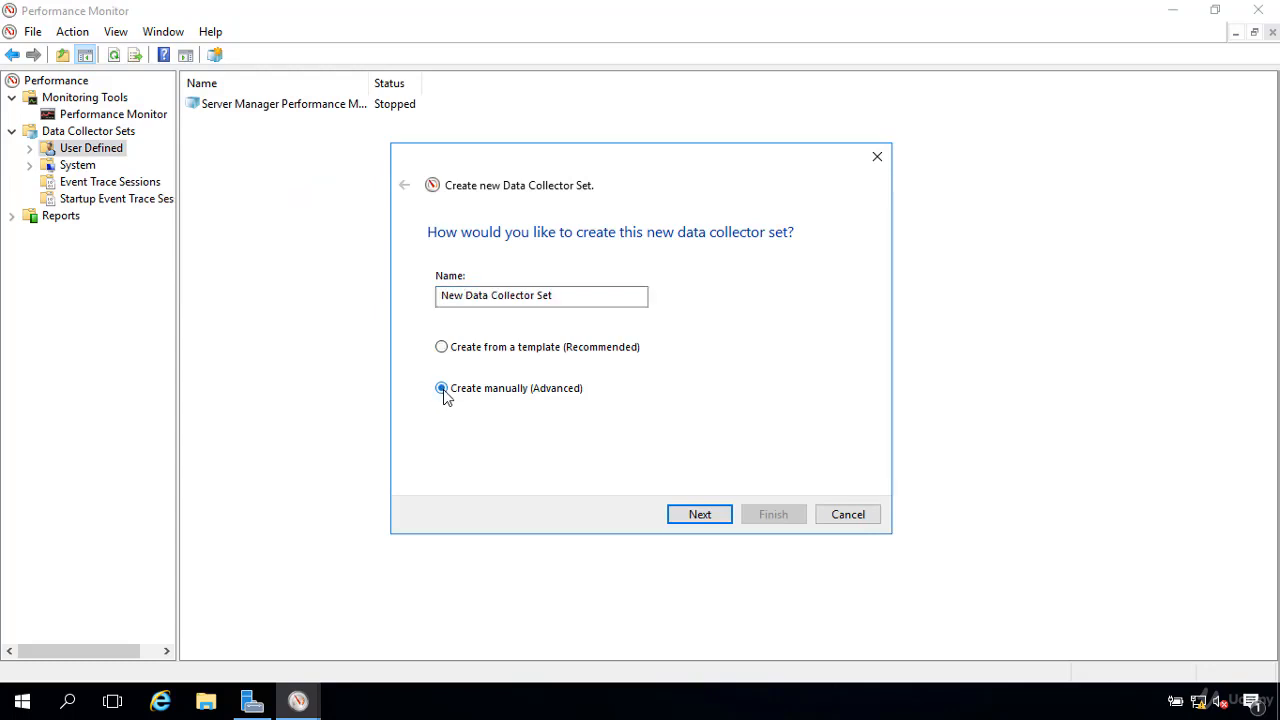
Step: Name the new data collector set "CPU percentage" and proceed to its data type options
{"action": "left_click_drag", "start_coordinate": [632, 297], "coordinate": [299, 298]}
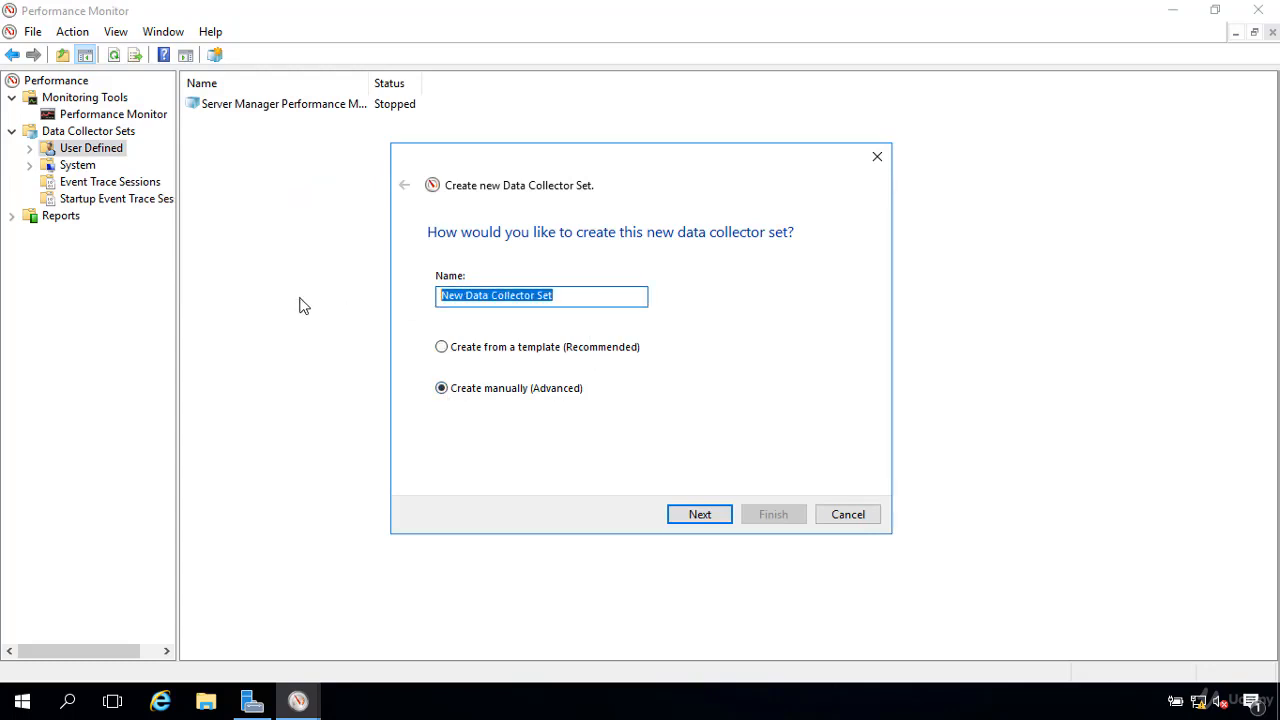
{"action": "type", "text": "CP"}
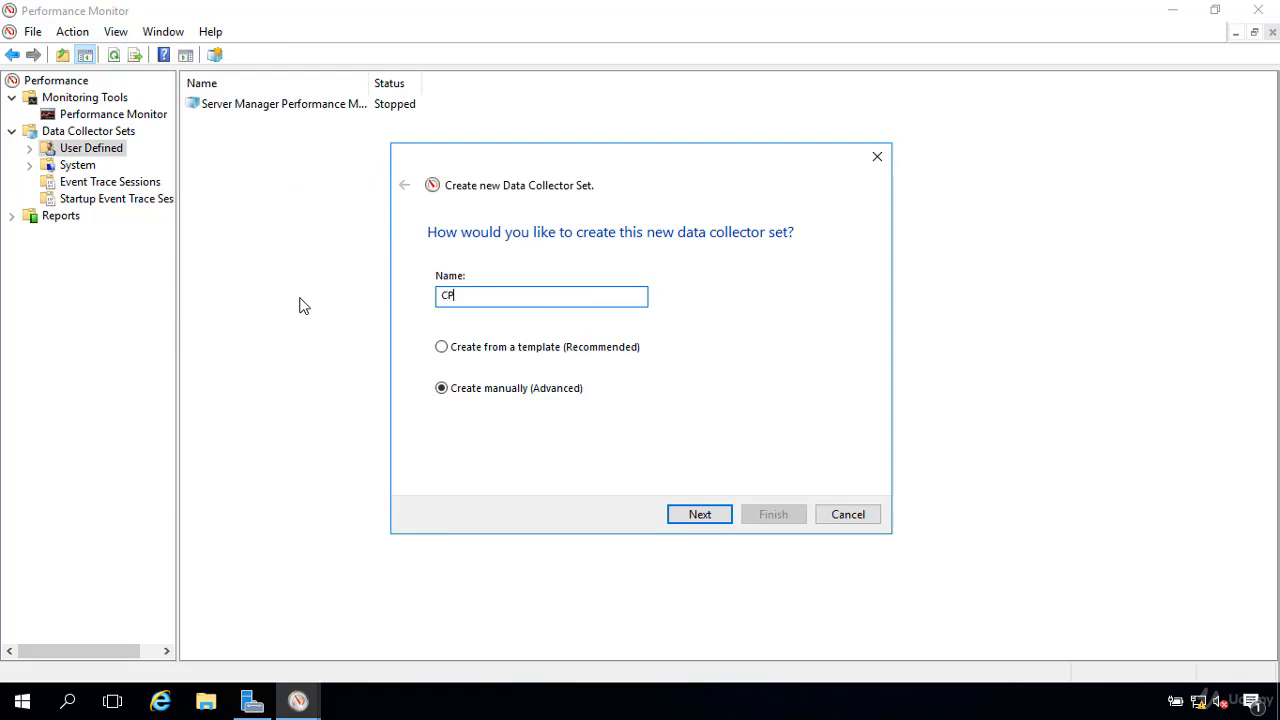
{"action": "type", "text": "U U"}
{"action": "key", "text": "BackSpace"}
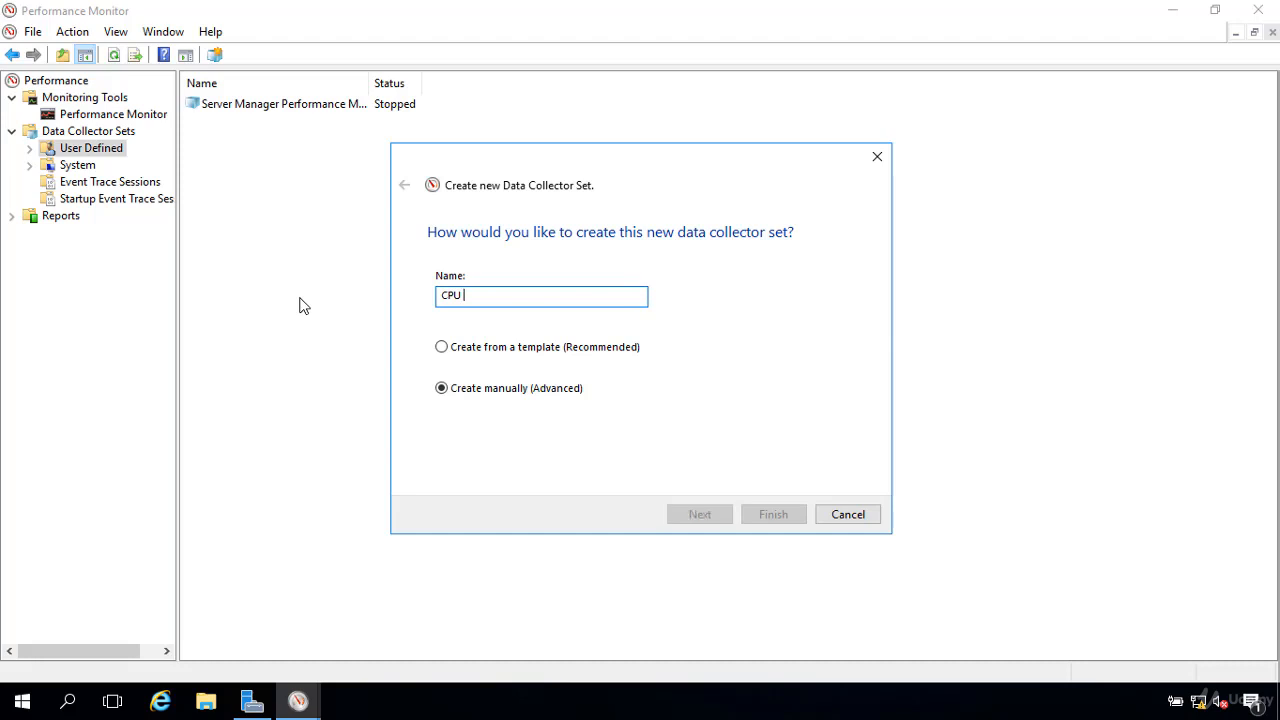
{"action": "type", "text": "perce"}
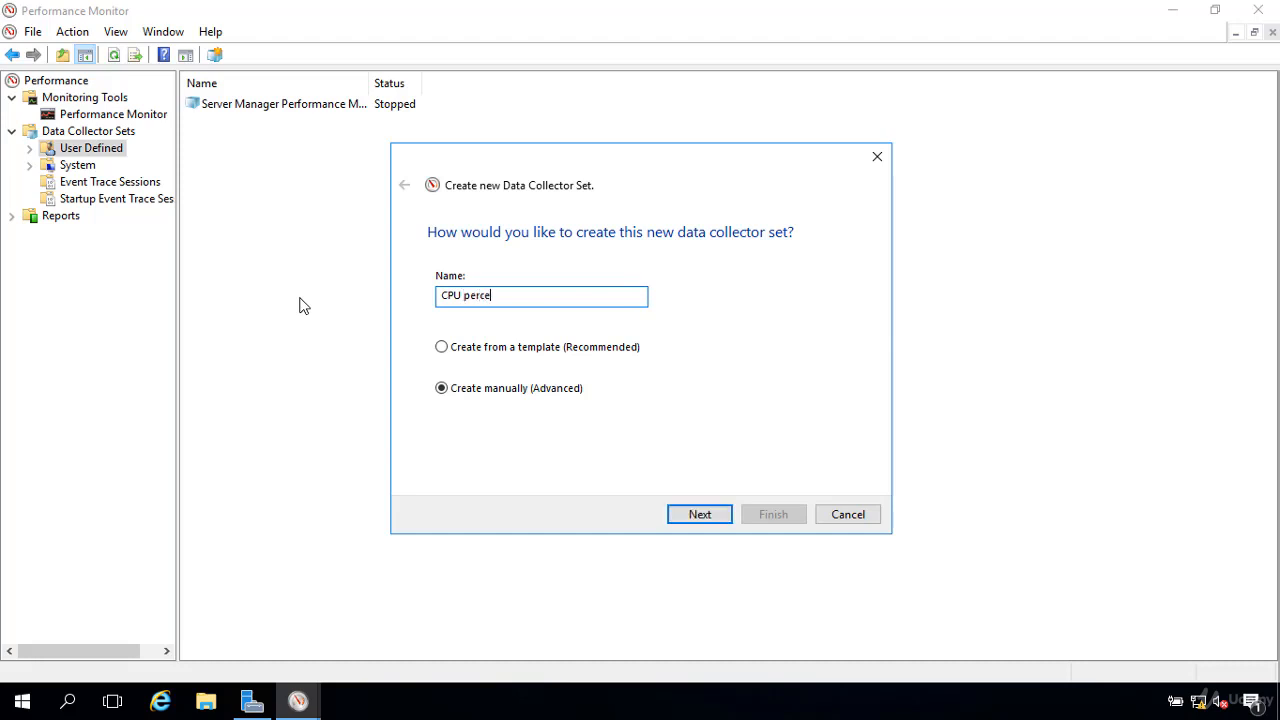
{"action": "type", "text": "nage"}
{"action": "key", "text": "BackSpace"}
{"action": "key", "text": "BackSpace"}
{"action": "key", "text": "BackSpace"}
{"action": "key", "text": "BackSpace"}
{"action": "type", "text": "ntage"}
{"action": "left_click", "coordinate": [702, 516]}
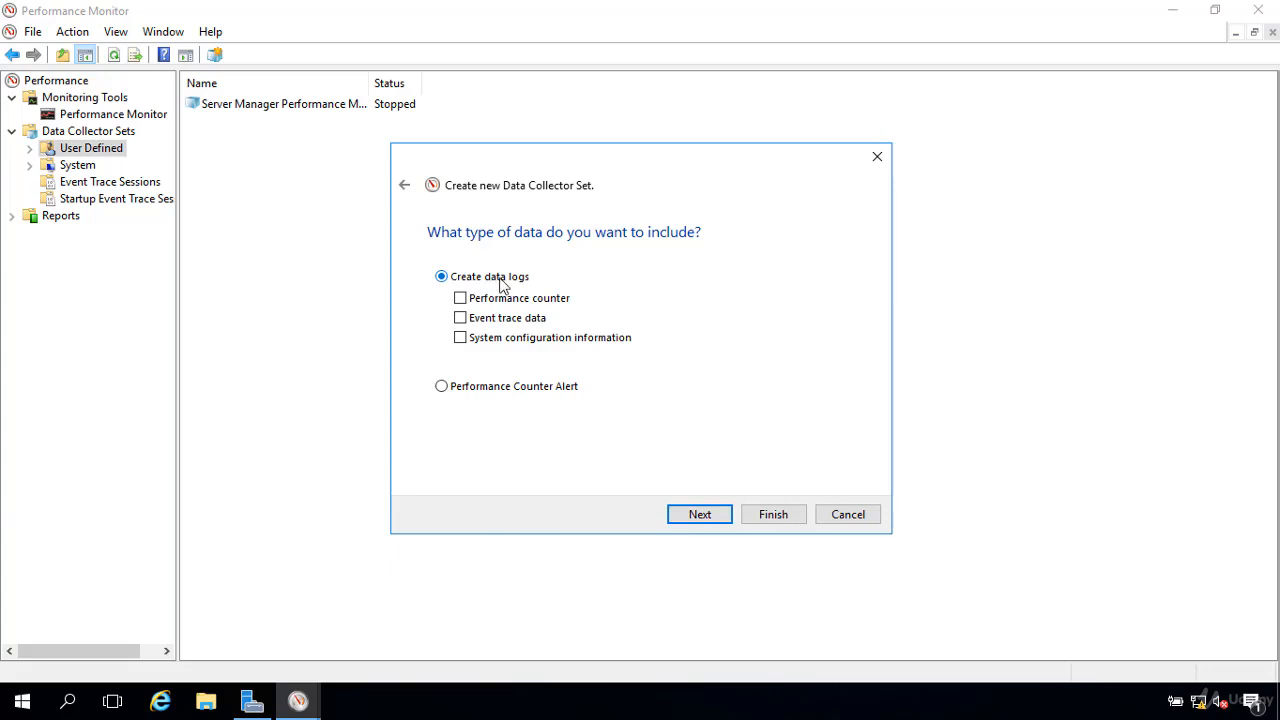
Step: Include performance counter data logs in the collector set and proceed to choosing which counters to log
{"action": "left_click", "coordinate": [460, 300]}
{"action": "left_click", "coordinate": [700, 522]}
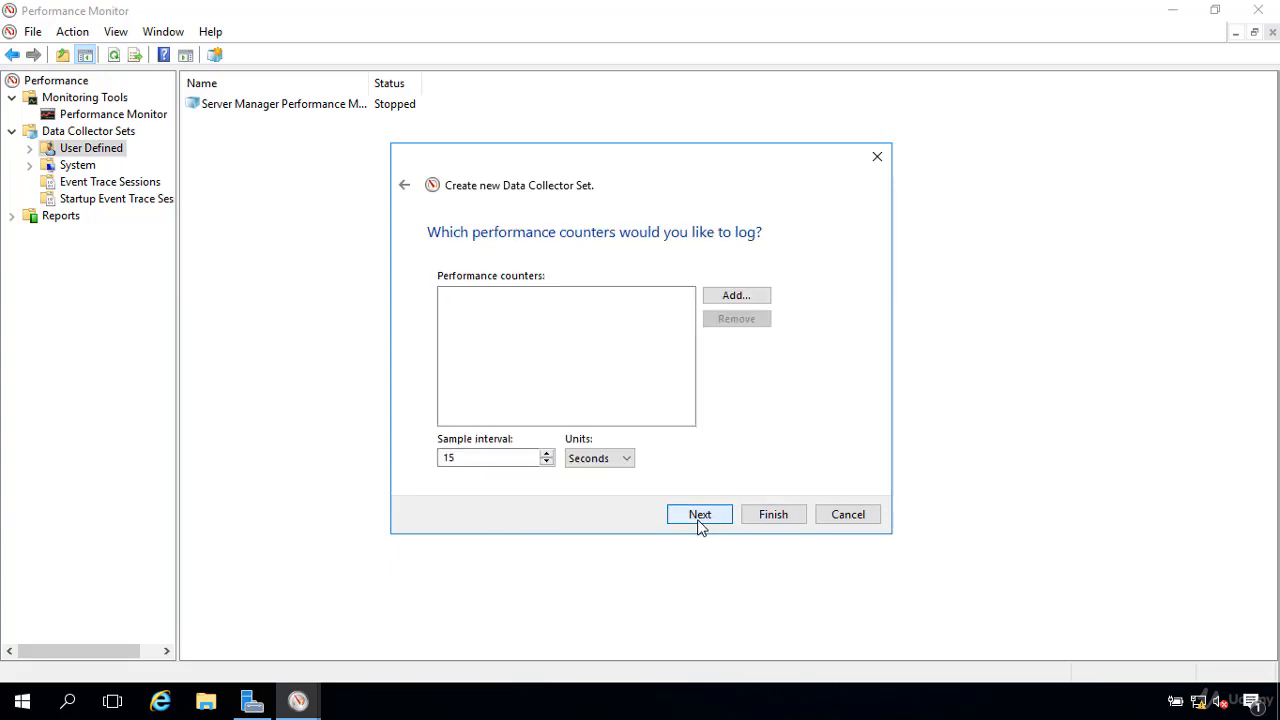
Step: Add the Processor object's % Processor Time counter for the _Total instance to the counters being logged
{"action": "left_click", "coordinate": [735, 297]}
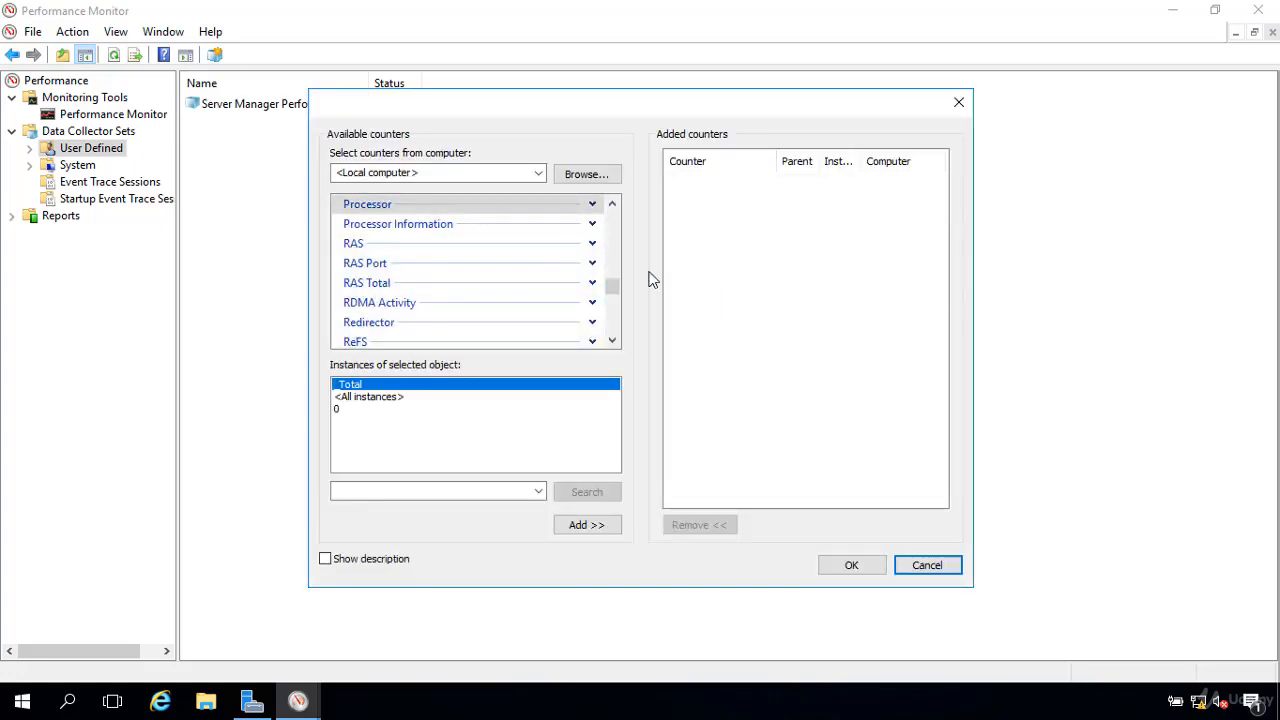
{"action": "left_click", "coordinate": [593, 205]}
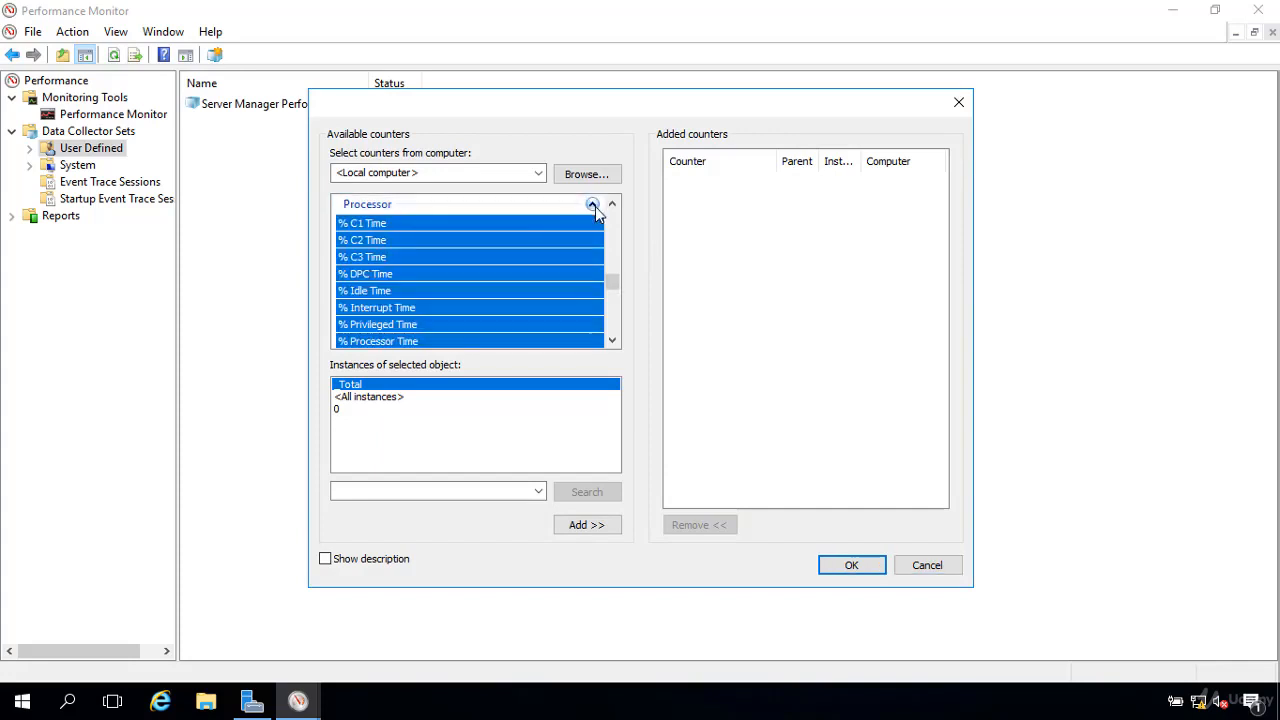
{"action": "left_click", "coordinate": [377, 342]}
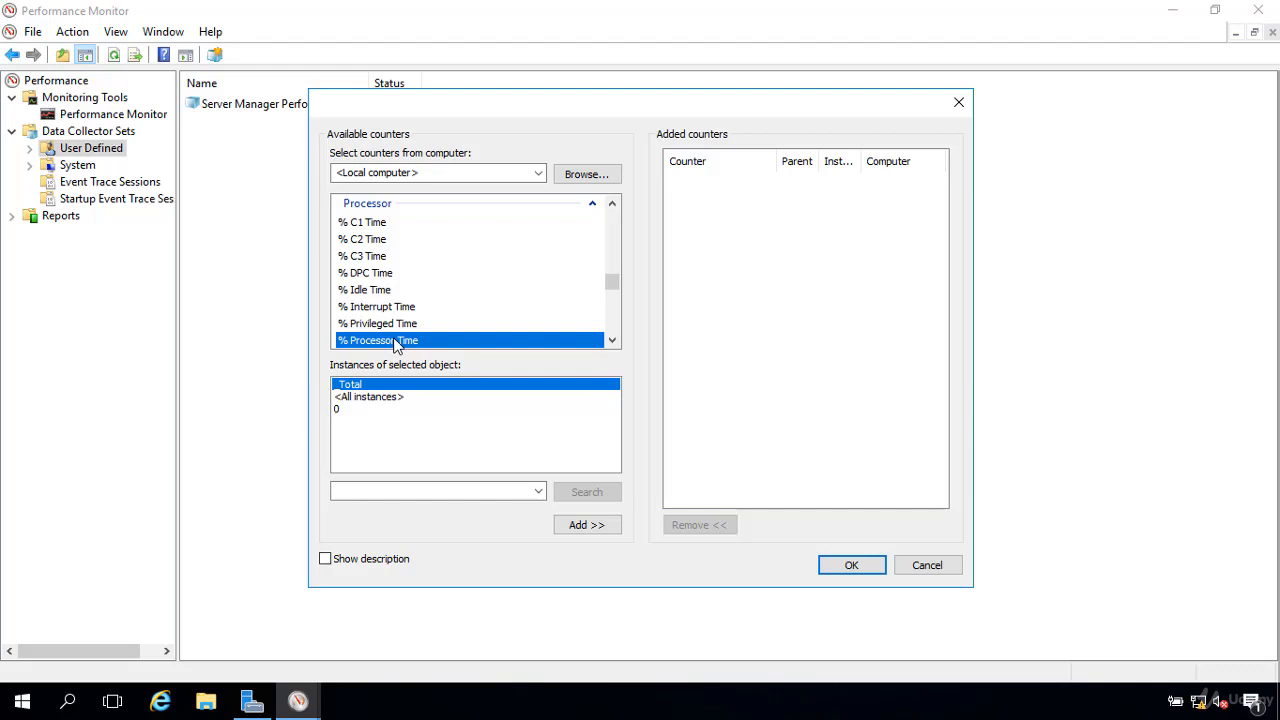
{"action": "left_click", "coordinate": [592, 526]}
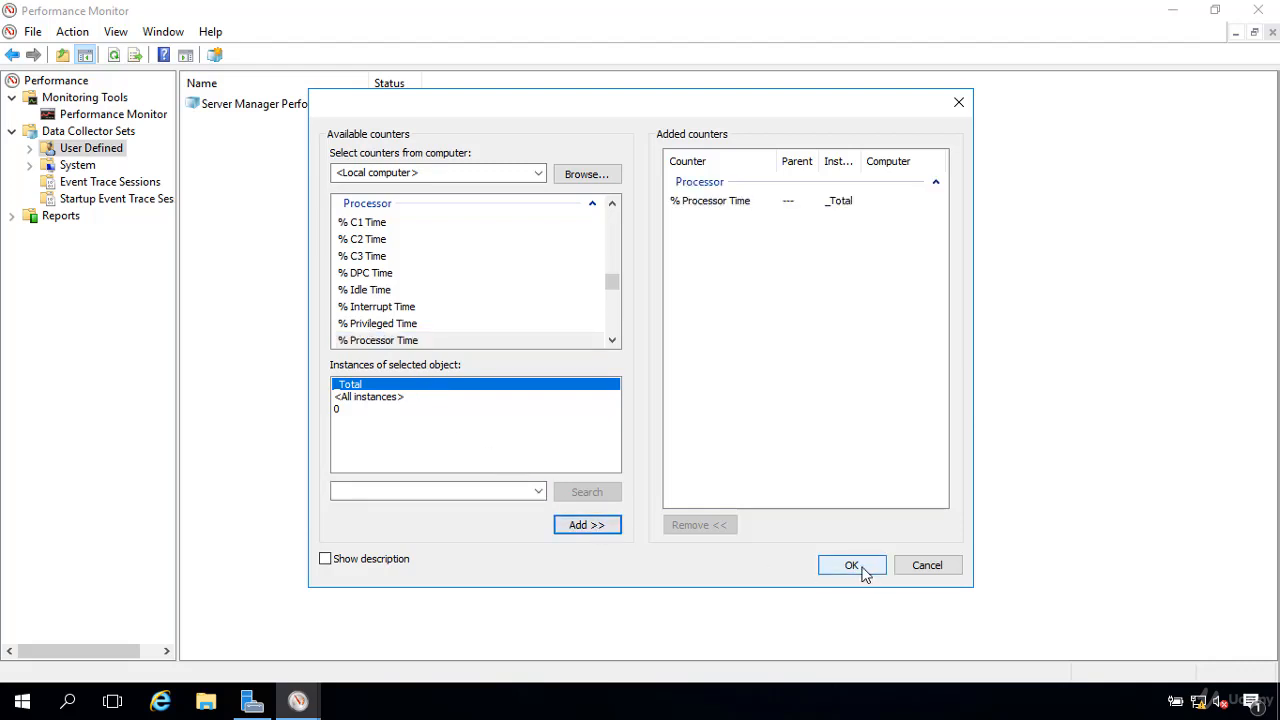
{"action": "left_click", "coordinate": [859, 572]}
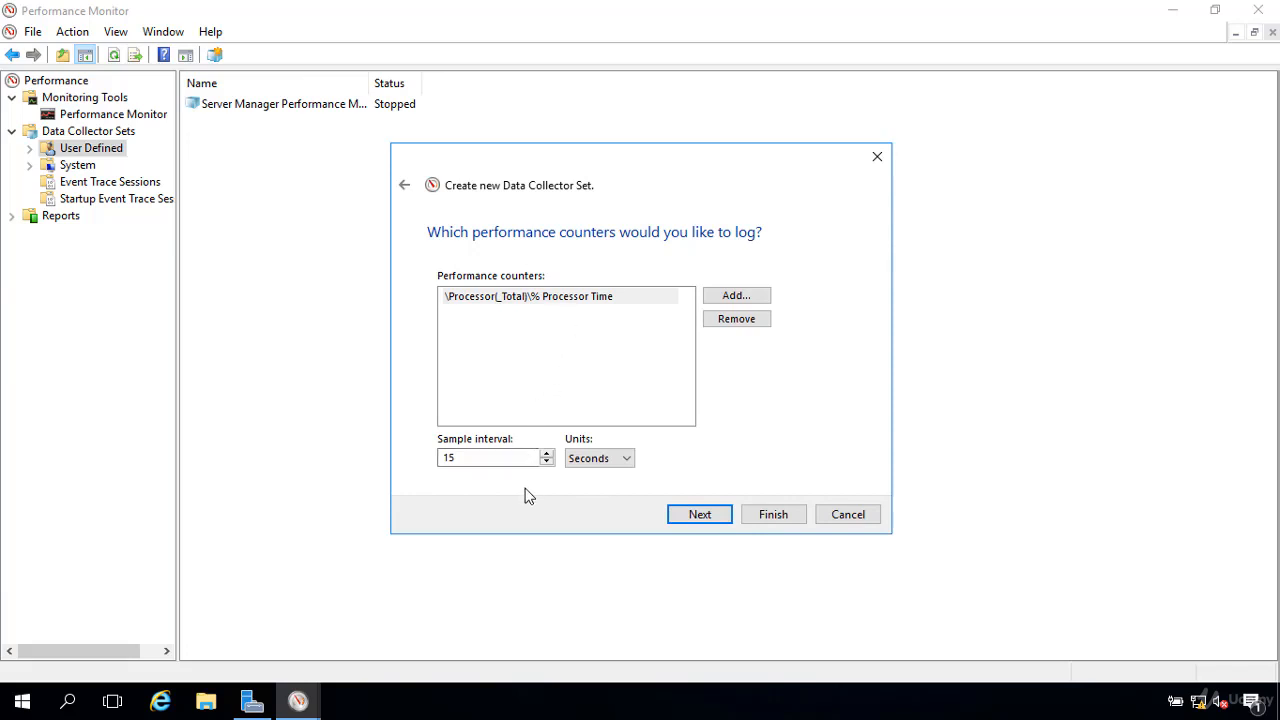
Step: Accept the default sample interval and root directory, and finish creating the data collector set with Save and close
{"action": "left_click", "coordinate": [700, 514]}
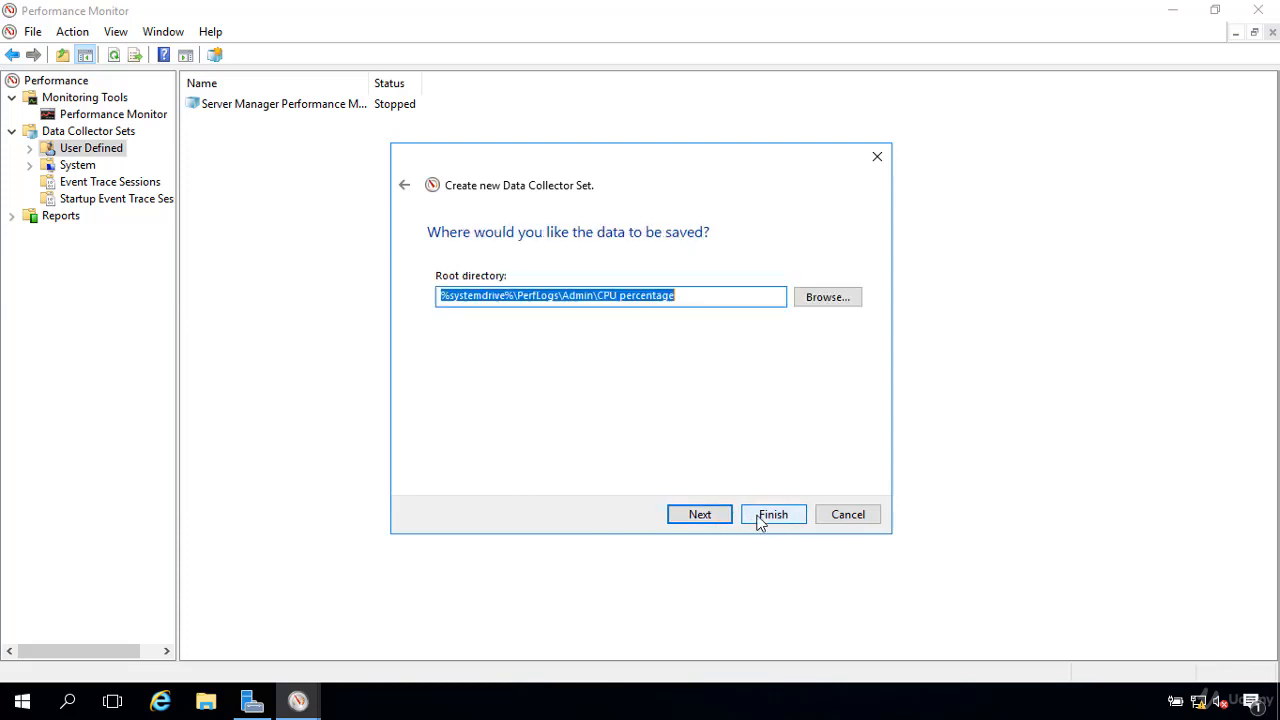
{"action": "left_click", "coordinate": [721, 514]}
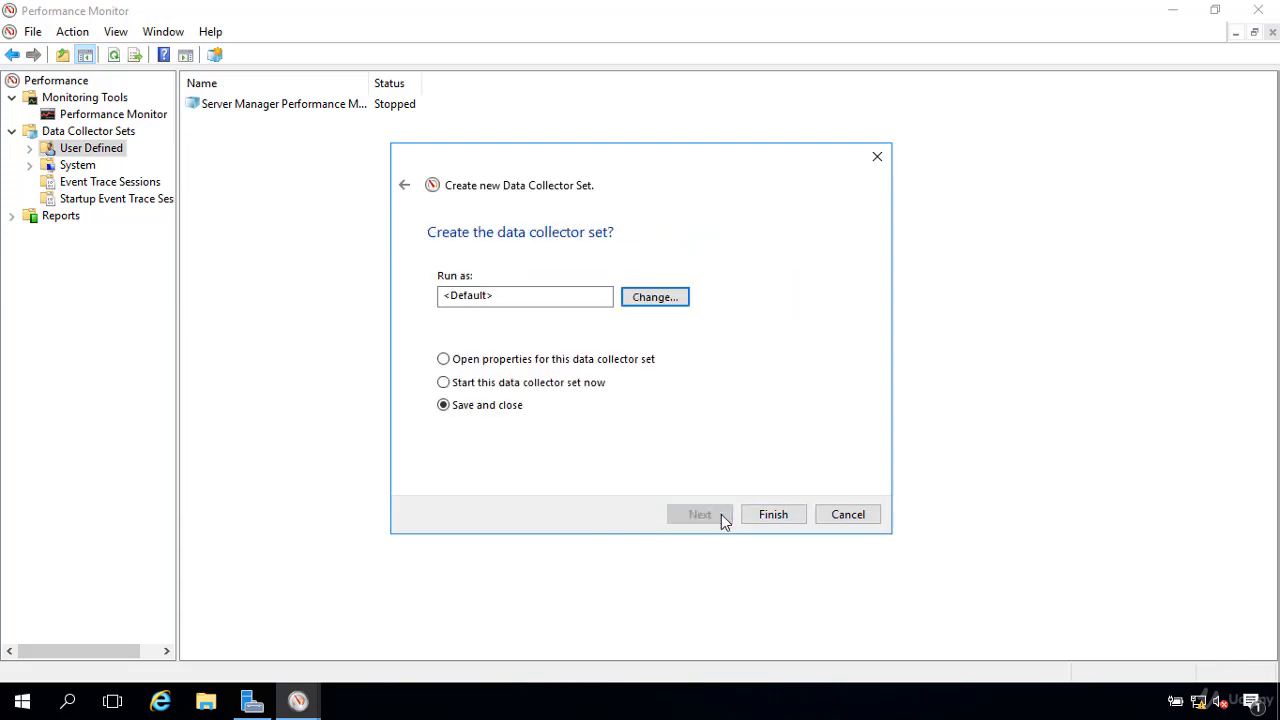
{"action": "left_click", "coordinate": [772, 515]}
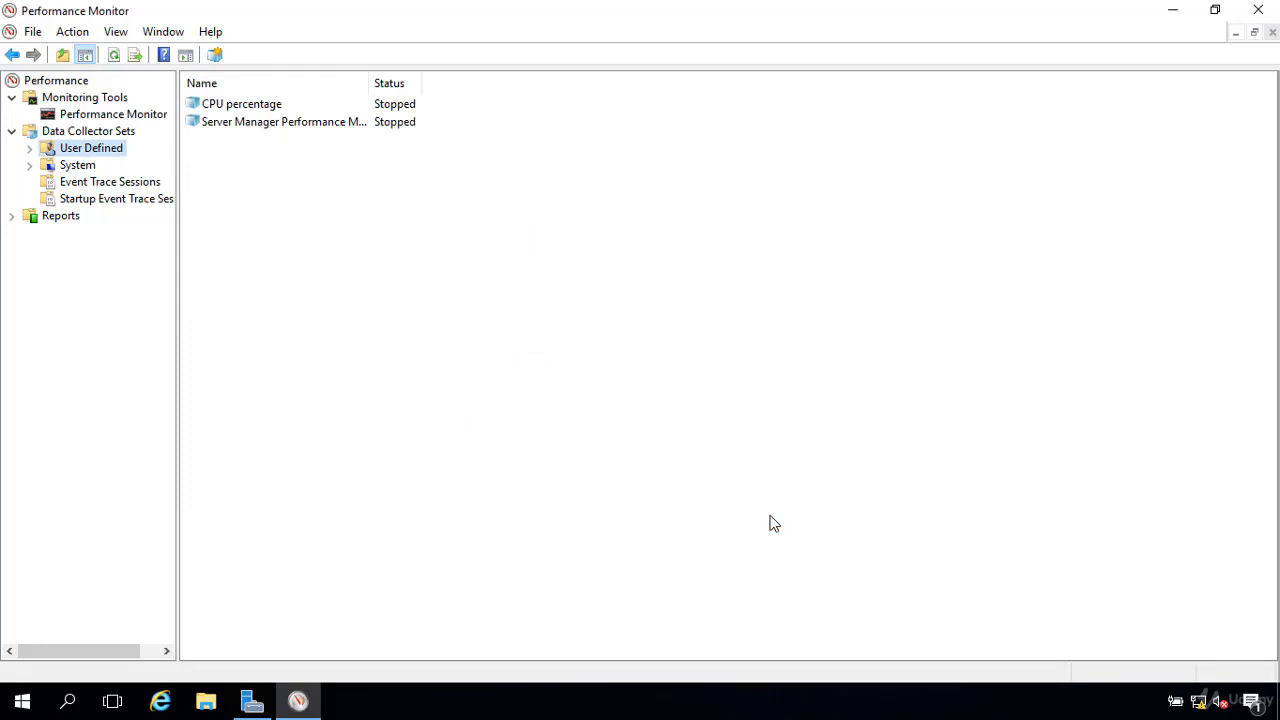
Step: Open the properties of the CPU percentage collector set and examine its directory settings
{"action": "left_click", "coordinate": [252, 106]}
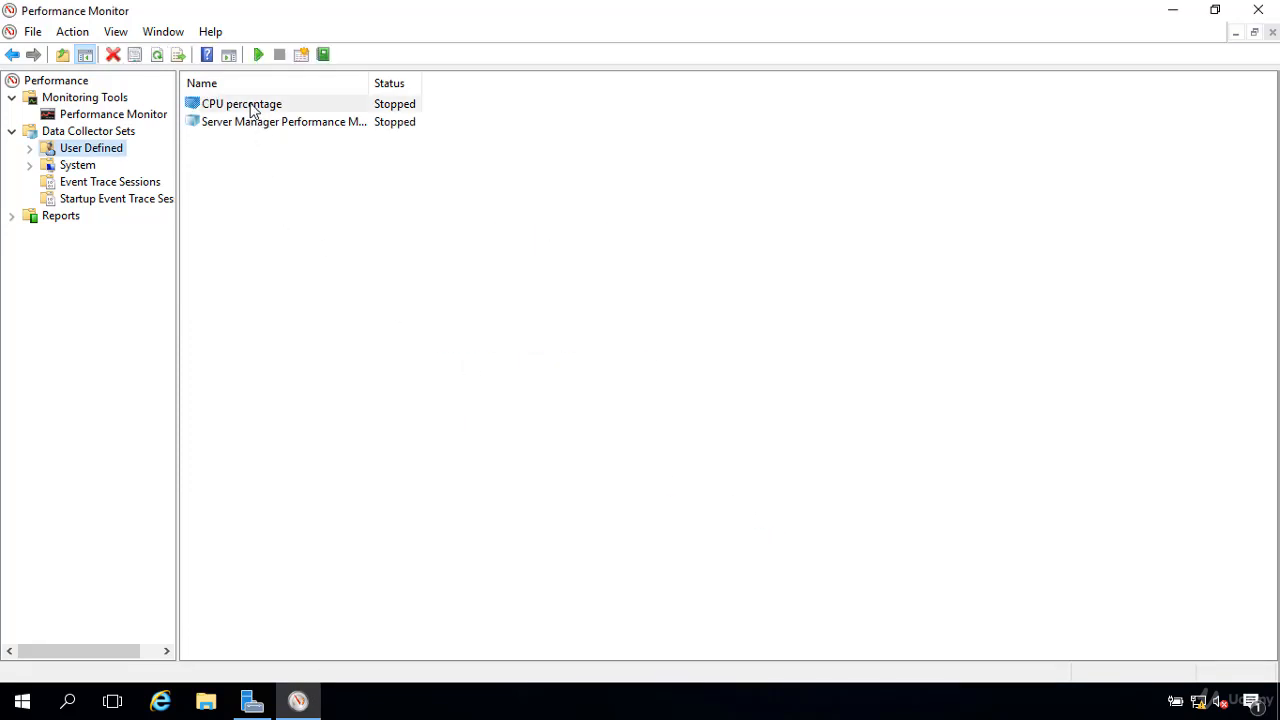
{"action": "left_click", "coordinate": [252, 106]}
{"action": "right_click", "coordinate": [252, 108]}
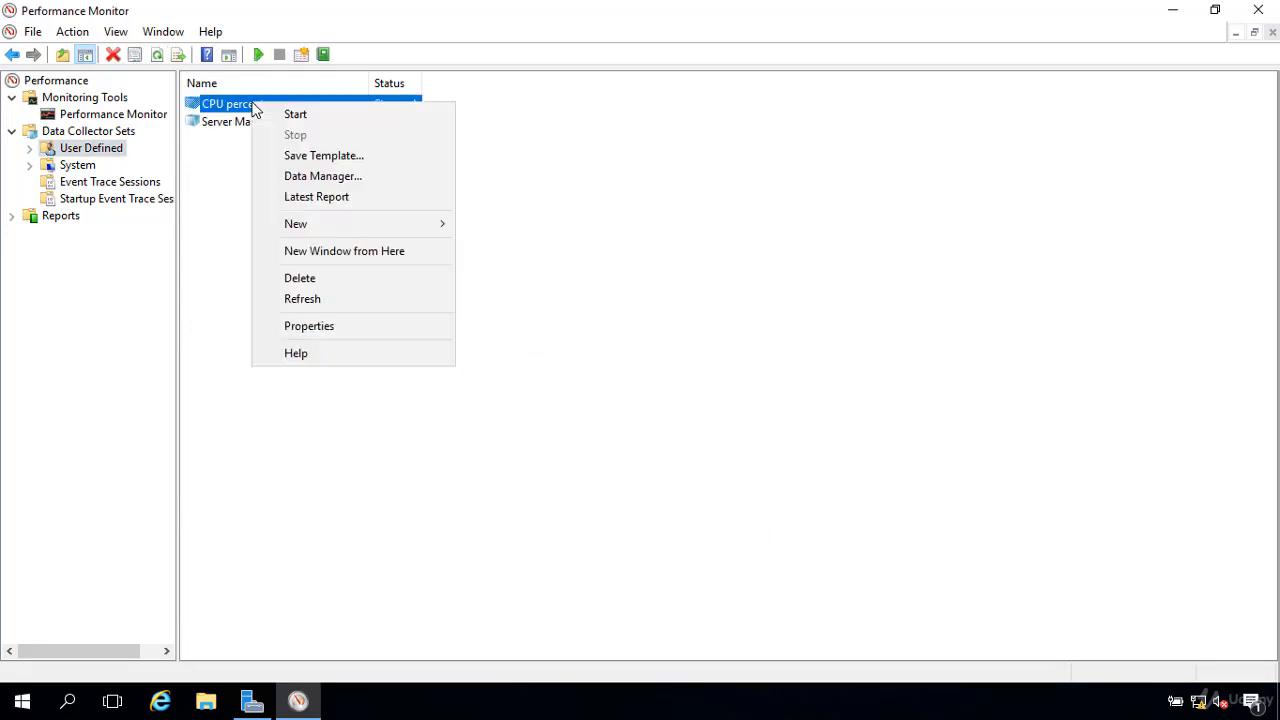
{"action": "left_click", "coordinate": [309, 326]}
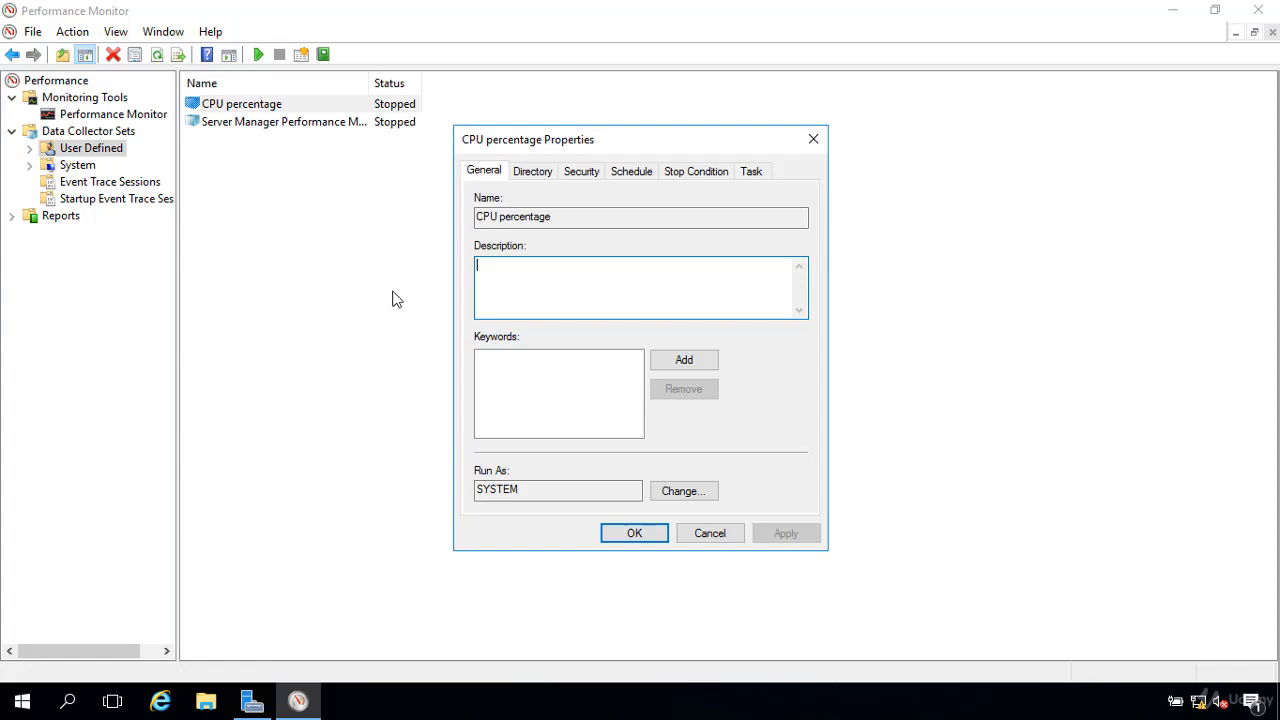
{"action": "left_click", "coordinate": [533, 172]}
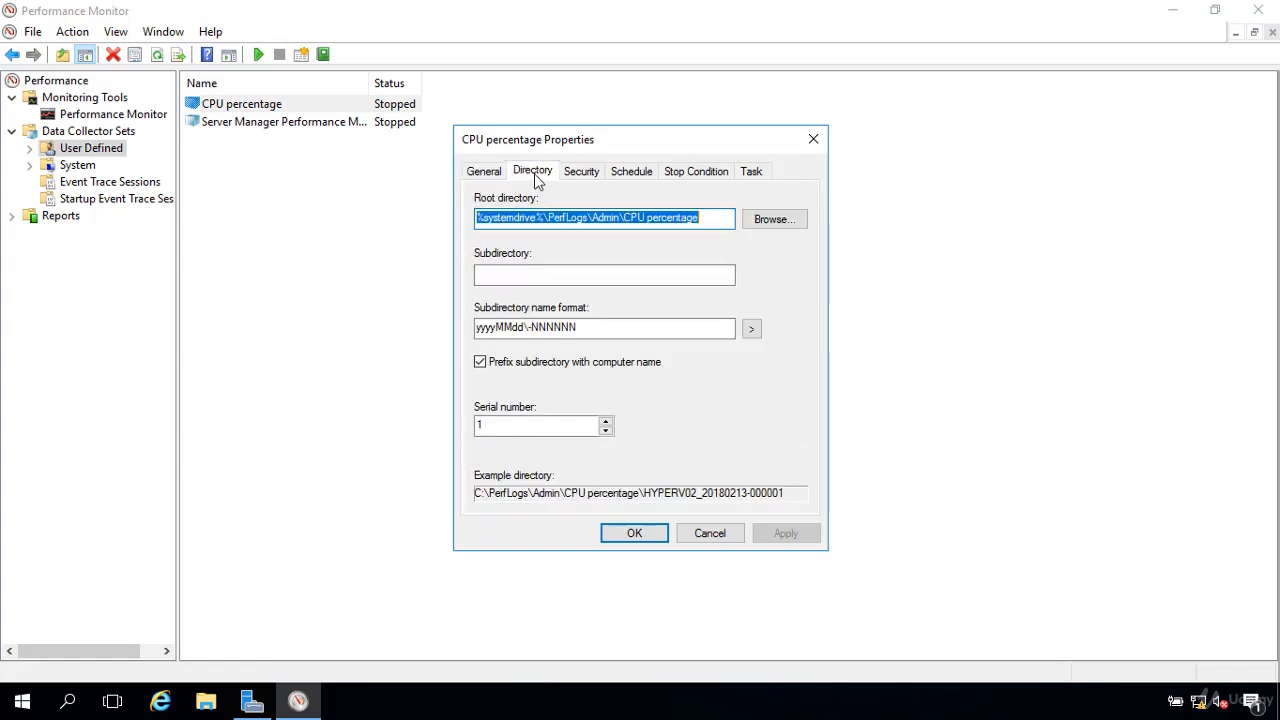
{"action": "left_click", "coordinate": [719, 217]}
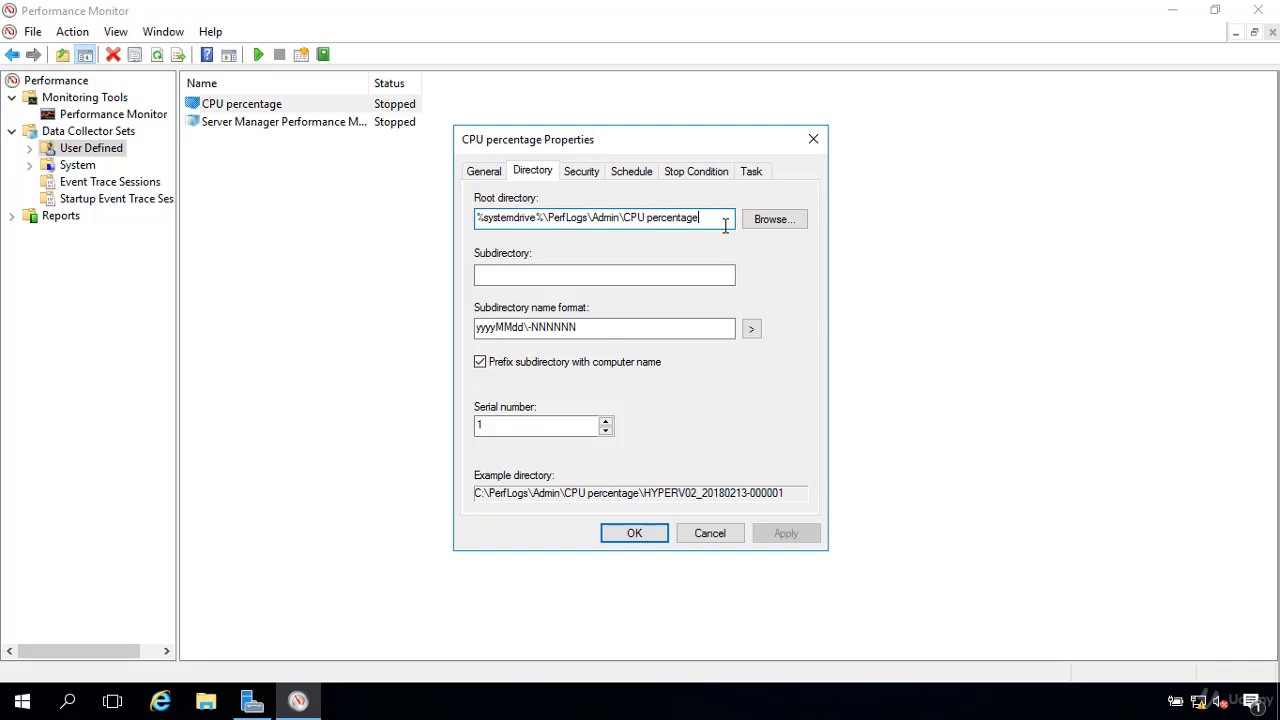
Step: Add a schedule to the CPU percentage collector set with a start time of 7:00:00 AM
{"action": "left_click", "coordinate": [627, 174]}
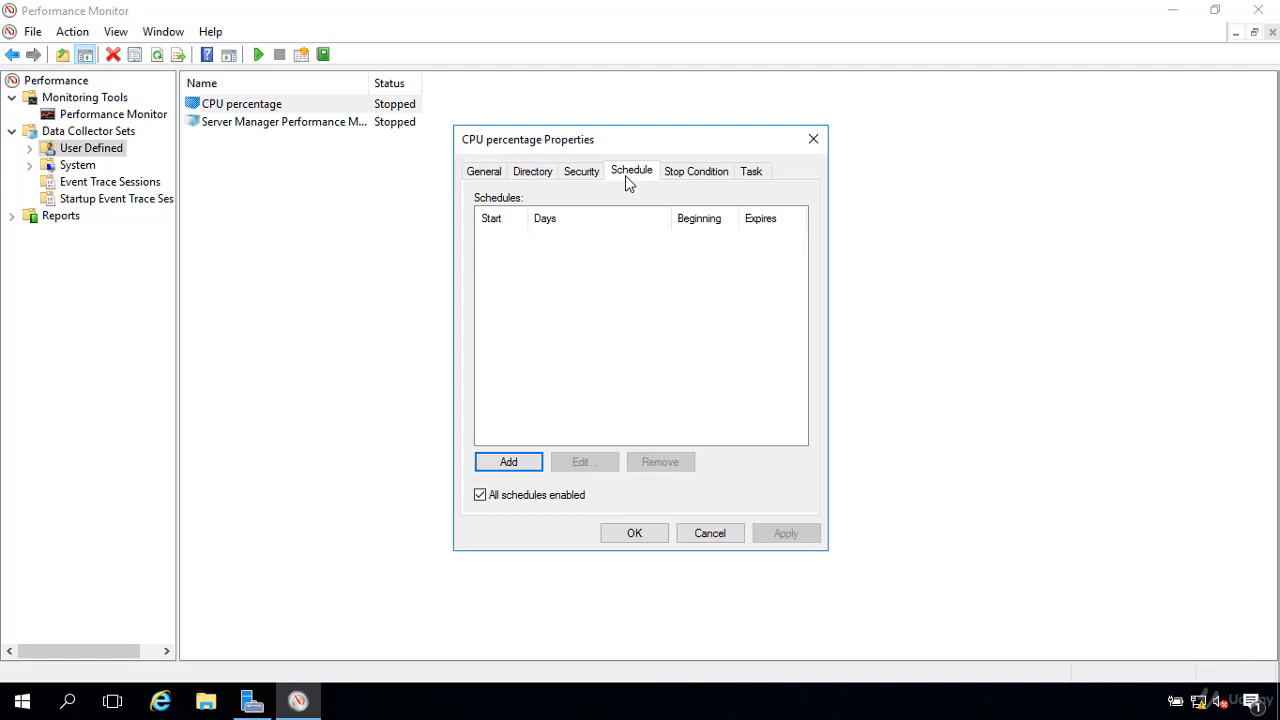
{"action": "left_click", "coordinate": [524, 465]}
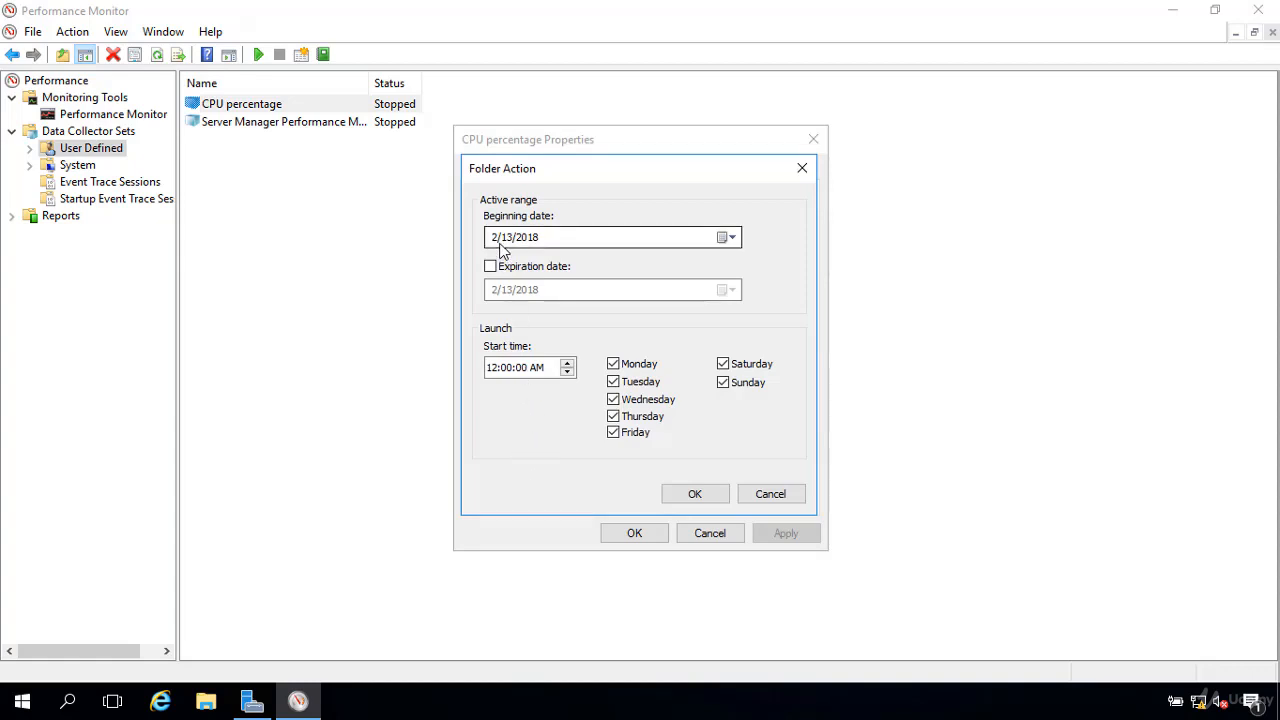
{"action": "left_click", "coordinate": [497, 370]}
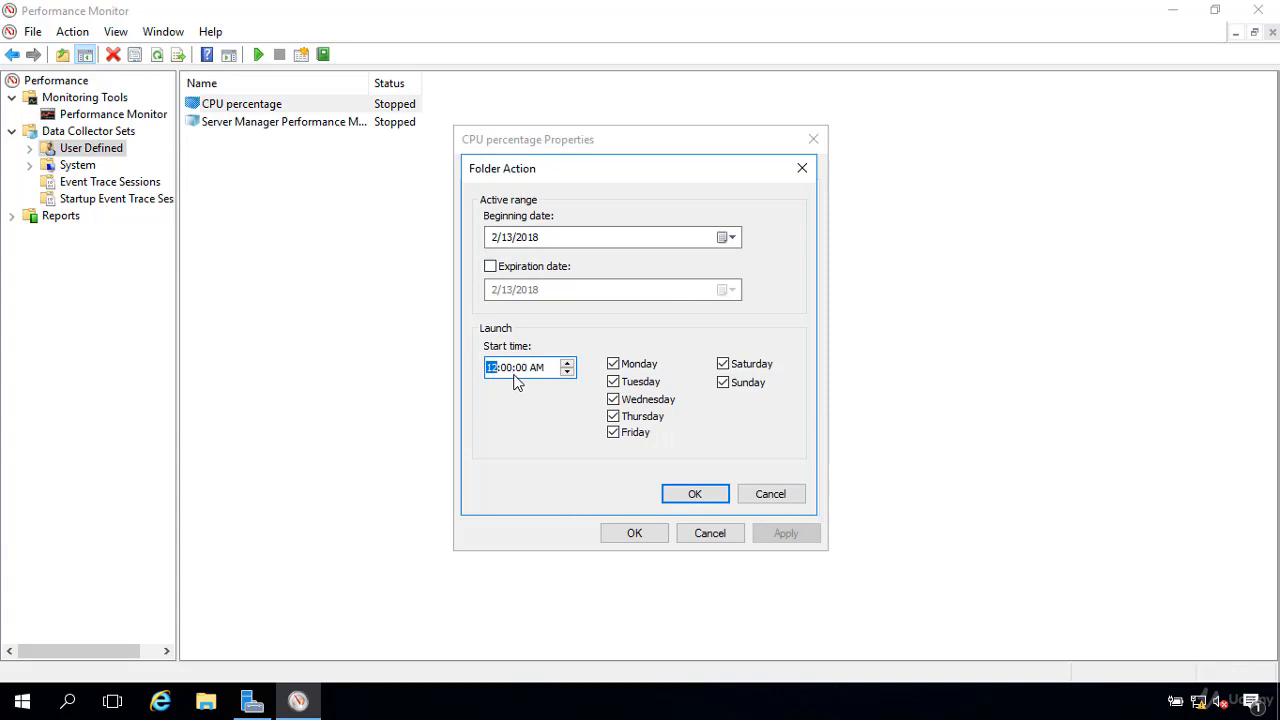
{"action": "left_click", "coordinate": [567, 372]}
{"action": "left_click", "coordinate": [567, 372]}
{"action": "left_click", "coordinate": [567, 372]}
{"action": "left_click", "coordinate": [567, 372]}
{"action": "left_click", "coordinate": [567, 372]}
{"action": "left_click", "coordinate": [538, 367]}
{"action": "left_click", "coordinate": [567, 373]}
Step: Limit the schedule to Monday, Wednesday and Friday by excluding the other days, and confirm it
{"action": "left_click", "coordinate": [723, 364]}
{"action": "left_click", "coordinate": [727, 391]}
{"action": "left_click", "coordinate": [614, 382]}
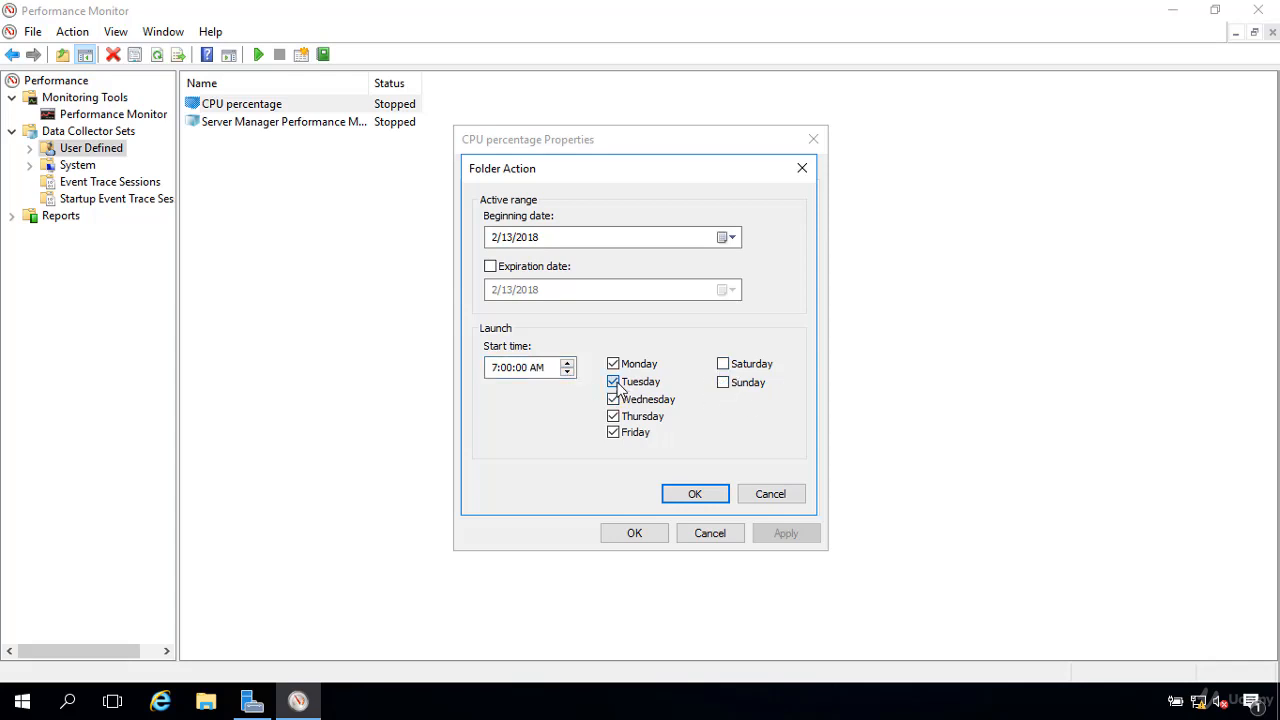
{"action": "left_click", "coordinate": [614, 416]}
{"action": "left_click", "coordinate": [695, 497]}
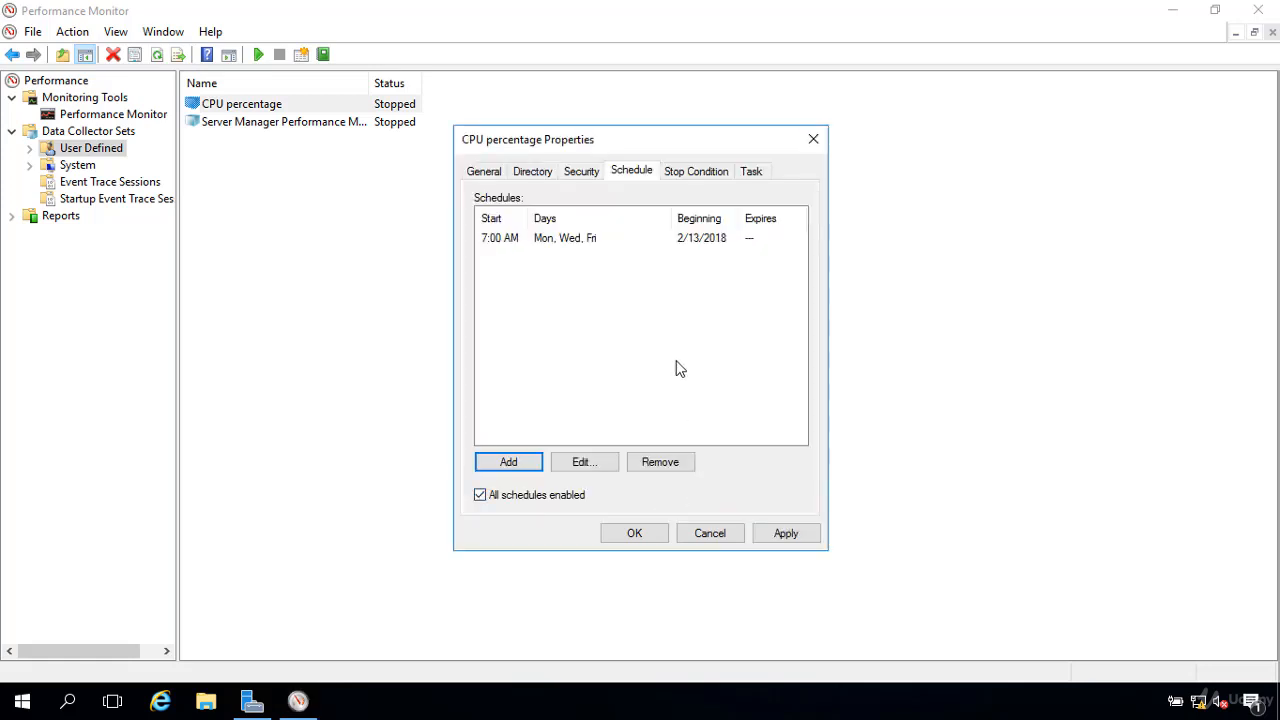
Step: Set the stop condition to an overall duration of 3 hours and save the collector set's properties
{"action": "left_click", "coordinate": [688, 176]}
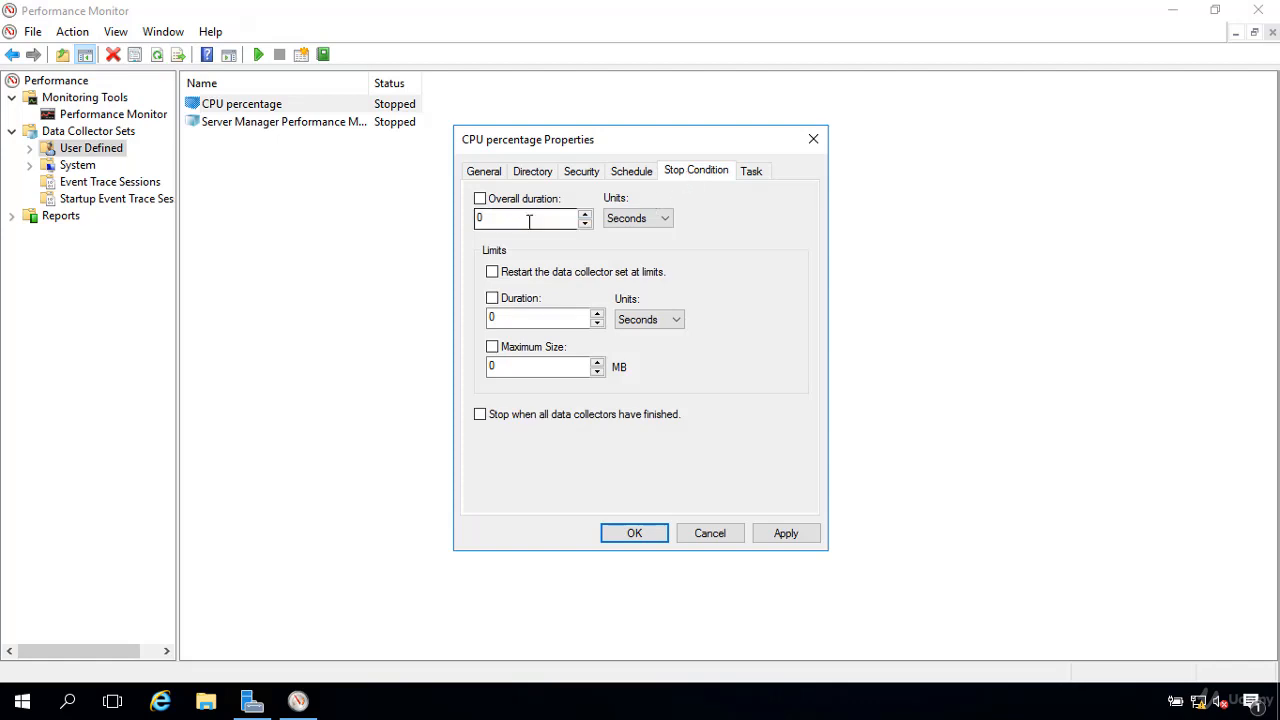
{"action": "left_click", "coordinate": [585, 213]}
{"action": "left_click", "coordinate": [585, 213]}
{"action": "left_click", "coordinate": [585, 213]}
{"action": "left_click", "coordinate": [660, 222]}
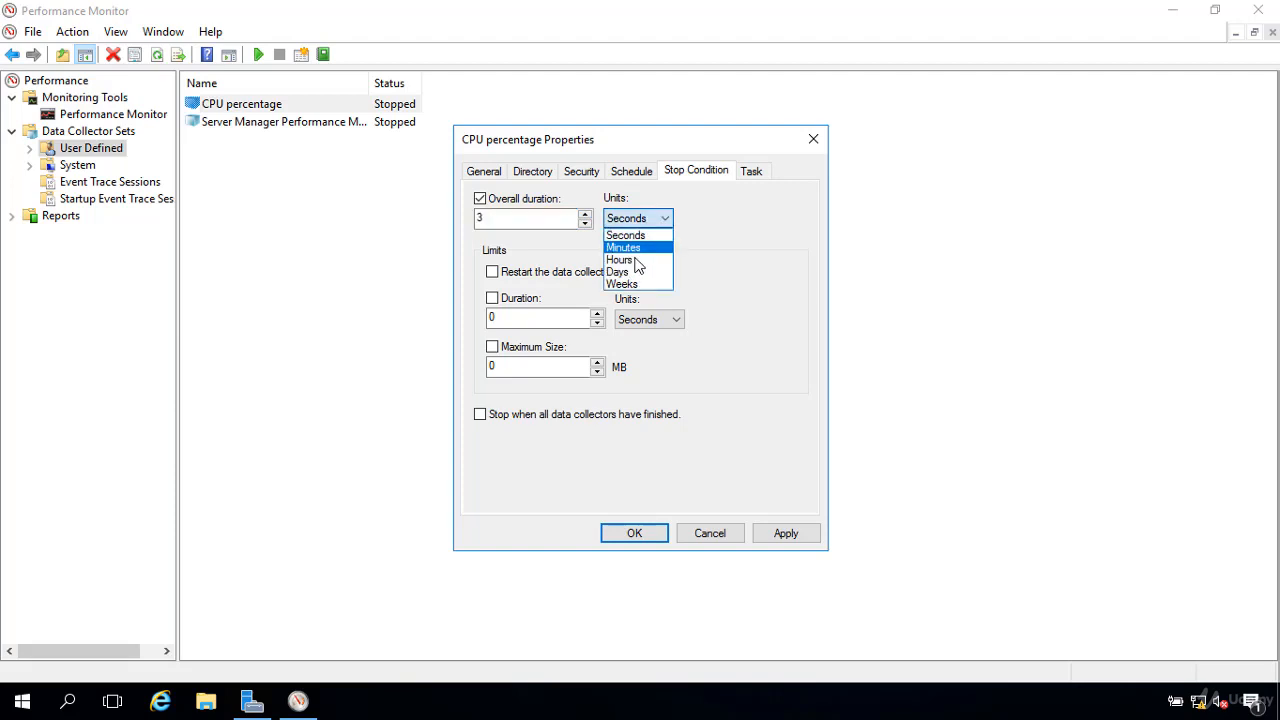
{"action": "left_click", "coordinate": [636, 262]}
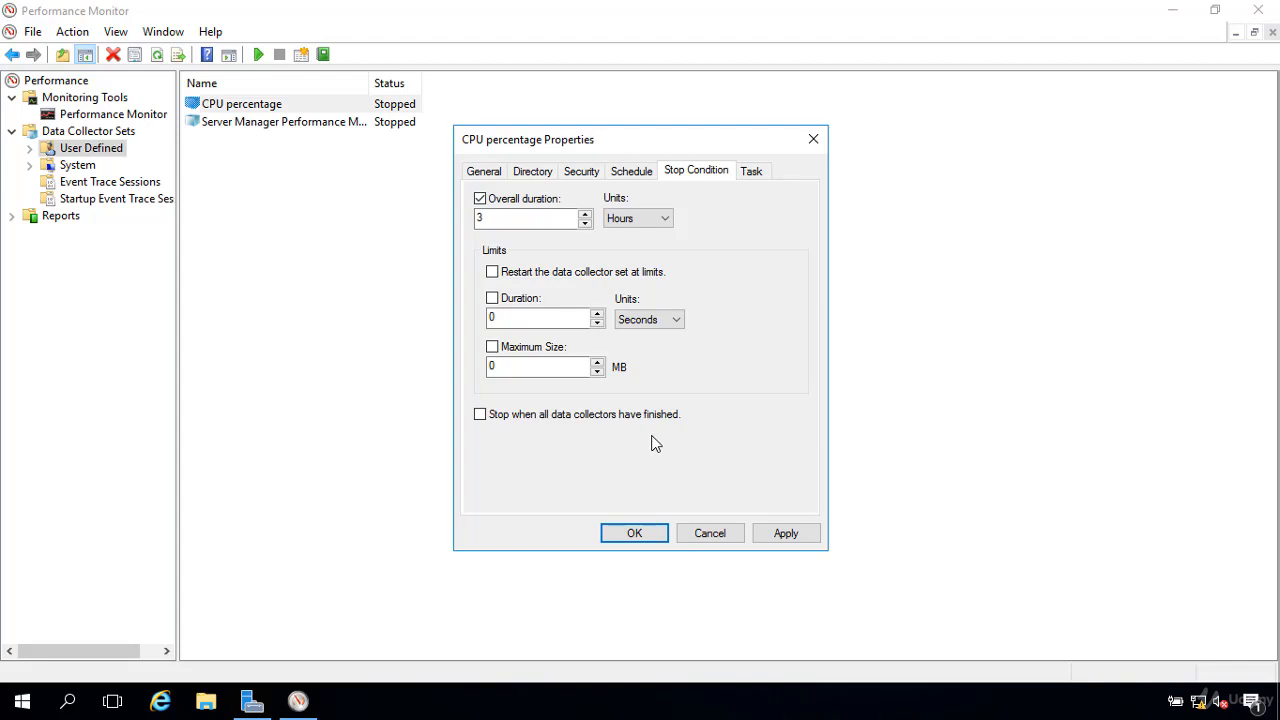
{"action": "left_click", "coordinate": [641, 536]}
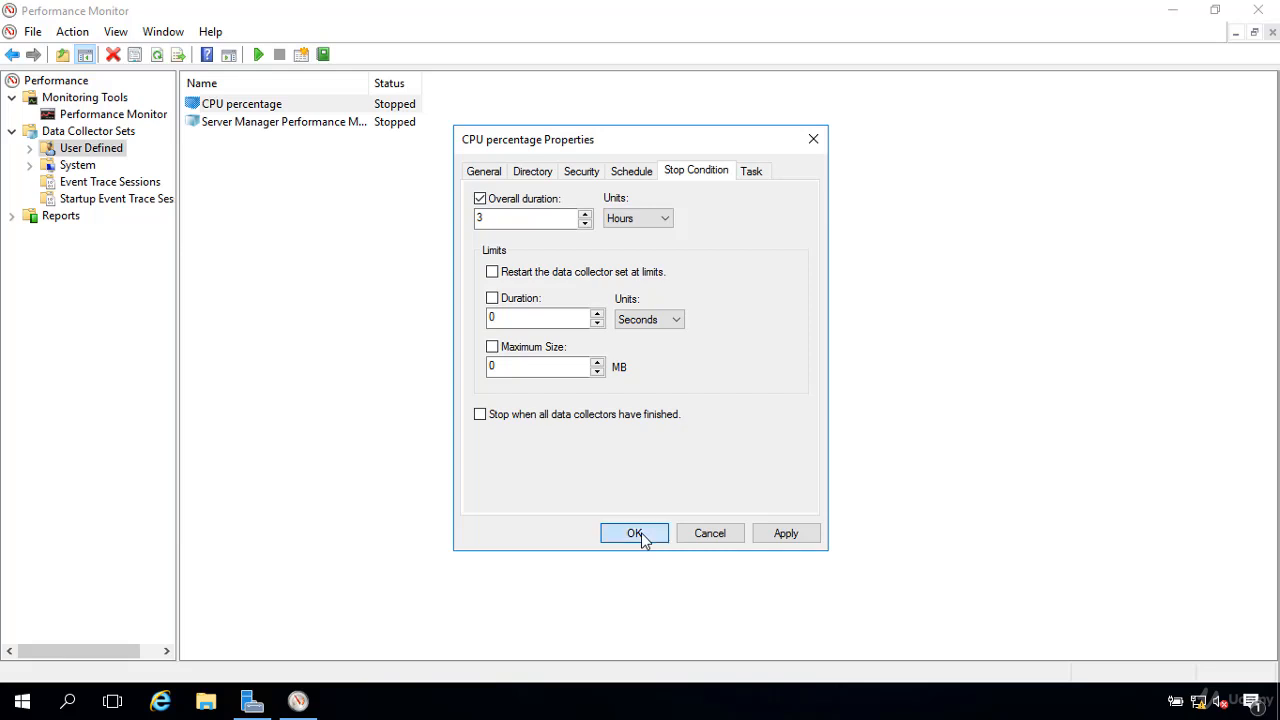
Step: View the data collectors inside the CPU percentage set and return to the User Defined list
{"action": "double_click", "coordinate": [306, 106]}
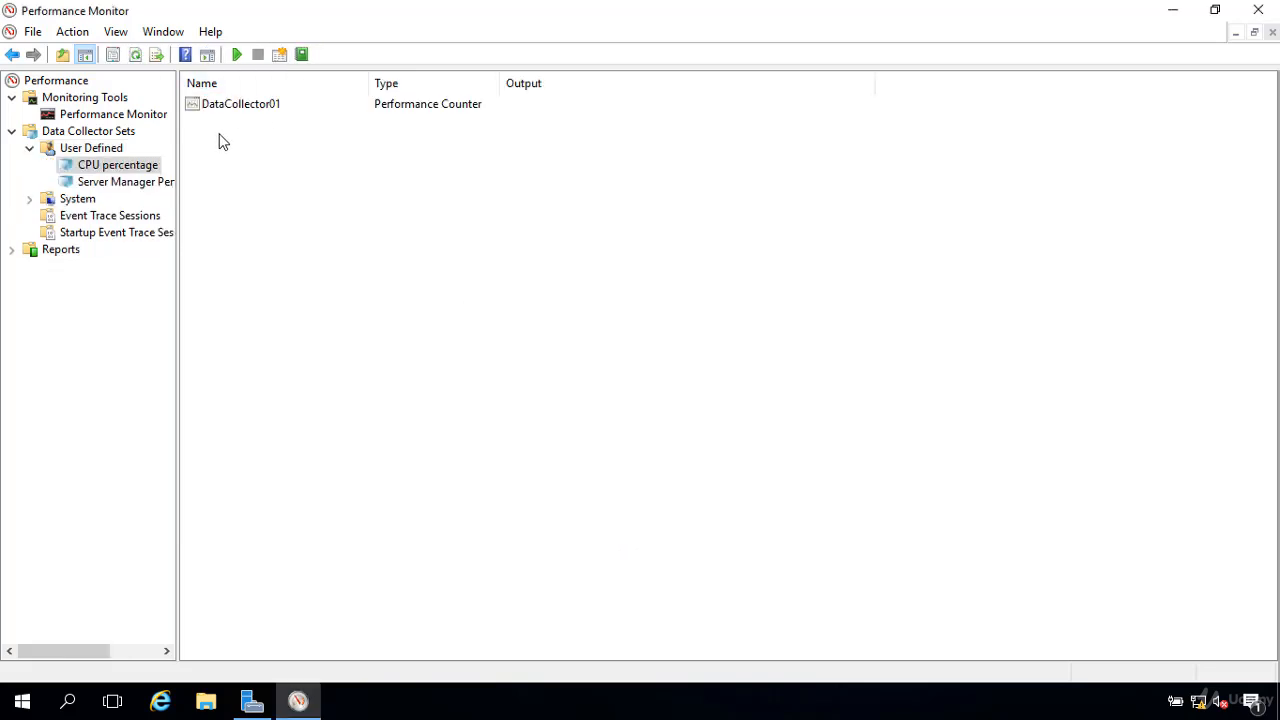
{"action": "left_click", "coordinate": [118, 150]}
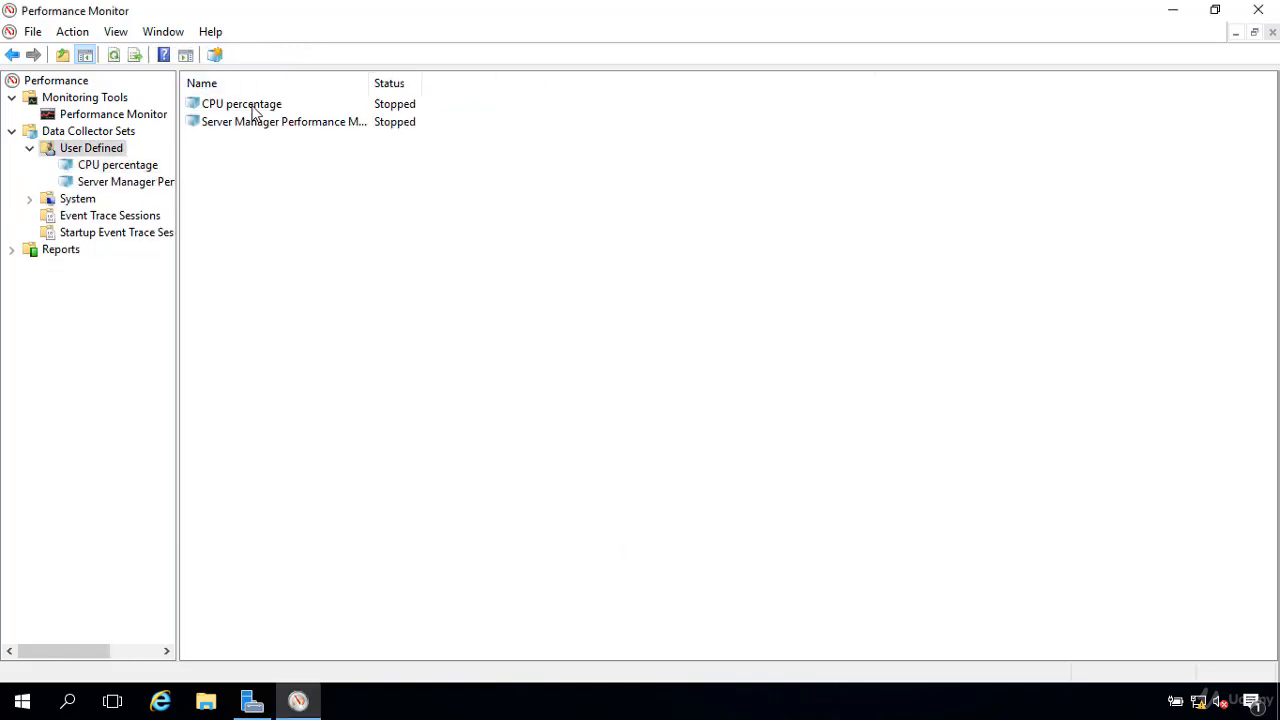
Step: Start the CPU percentage data collector set
{"action": "right_click", "coordinate": [251, 106]}
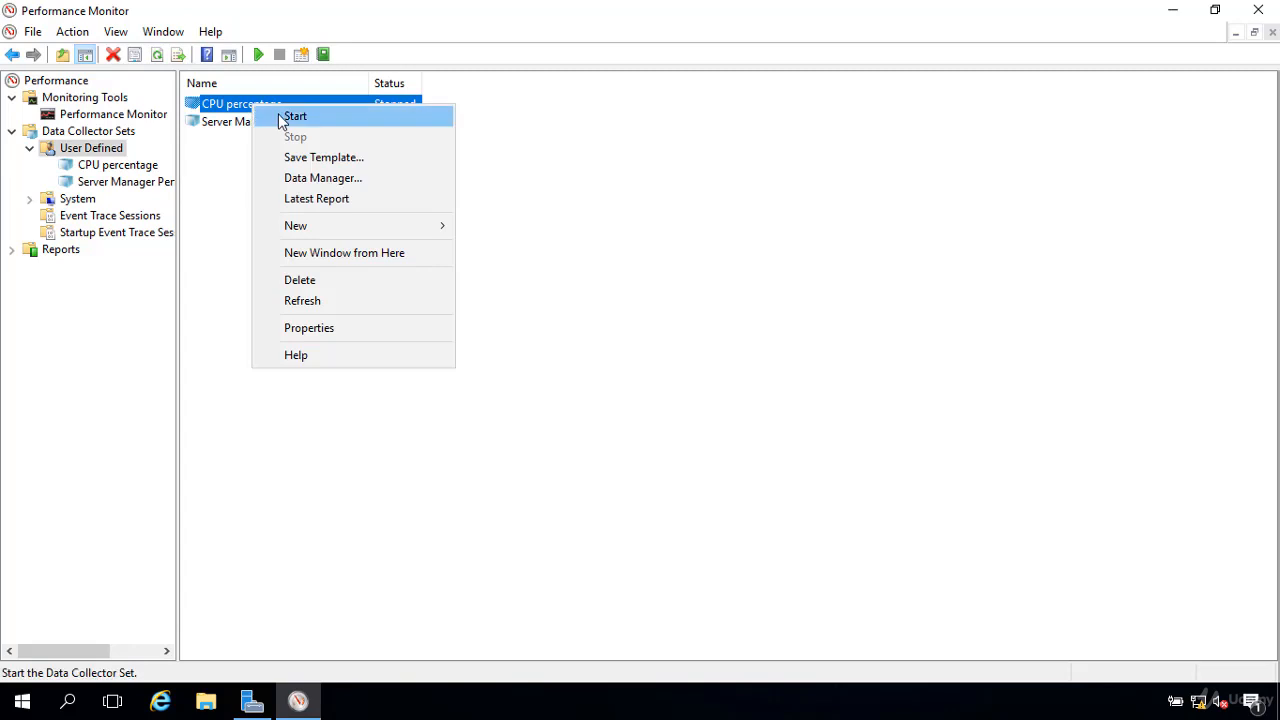